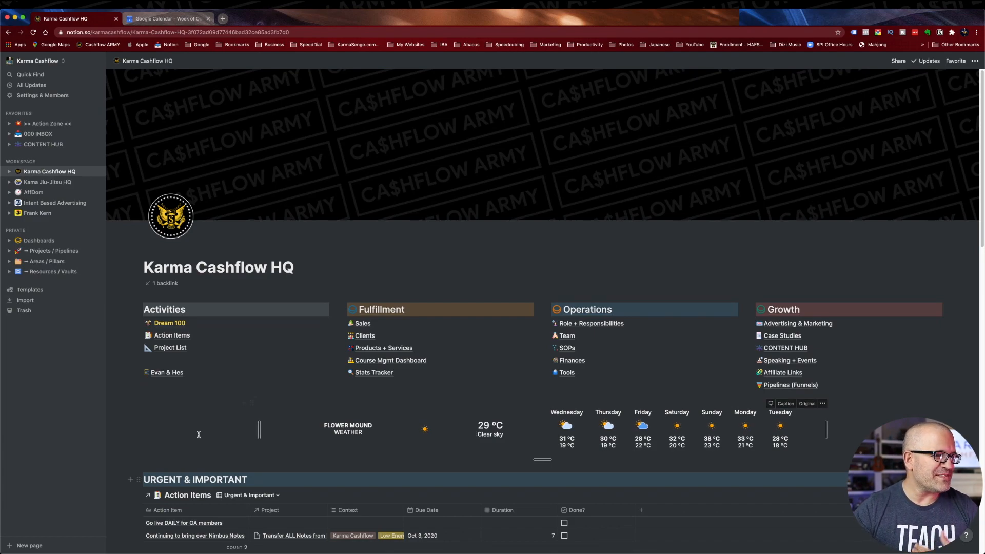
Review the dashboard's Urgent & Important, Upcoming Stuff, Needs Review, Full Project List and Action Items calendar sections.
{"action": "scroll", "coordinate": [256, 436], "scroll_direction": "down", "scroll_amount": 5}
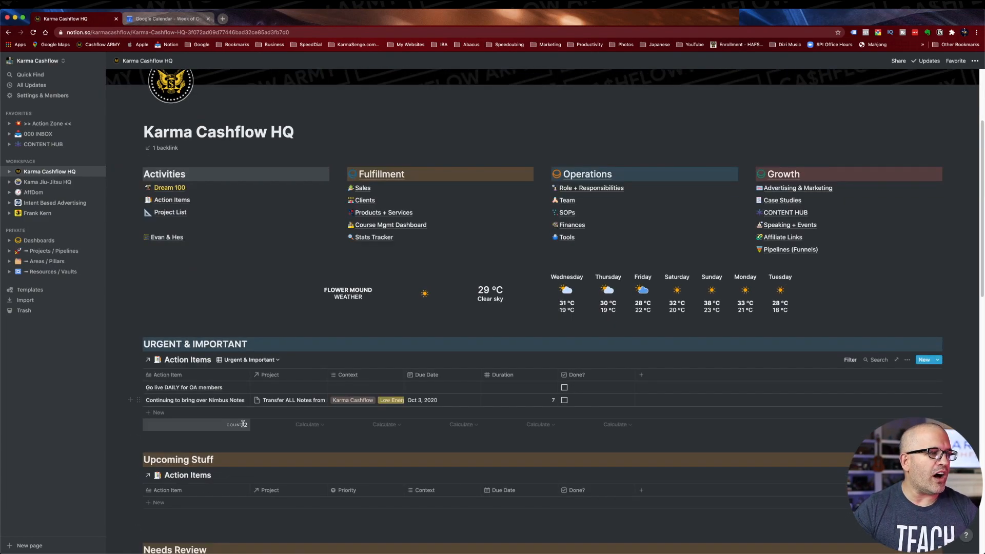
{"action": "scroll", "coordinate": [241, 426], "scroll_direction": "down", "scroll_amount": 5}
{"action": "scroll", "coordinate": [243, 426], "scroll_direction": "up", "scroll_amount": 4}
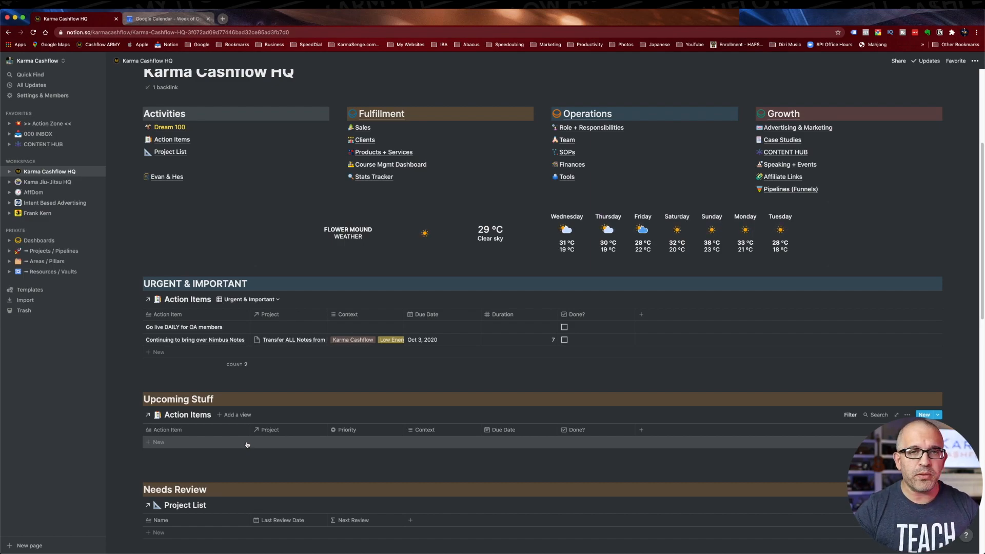
{"action": "scroll", "coordinate": [286, 412], "scroll_direction": "down", "scroll_amount": 2}
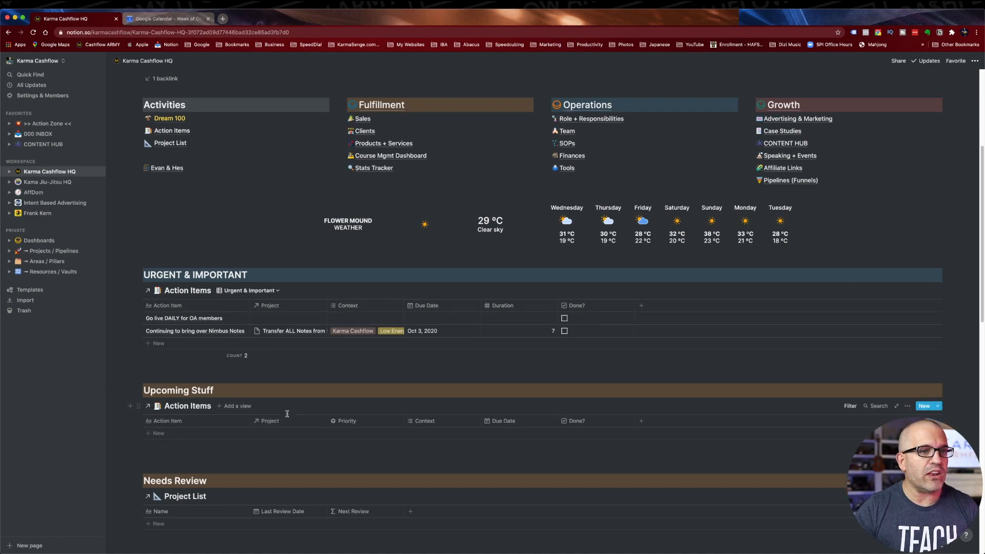
{"action": "left_click", "coordinate": [907, 365]}
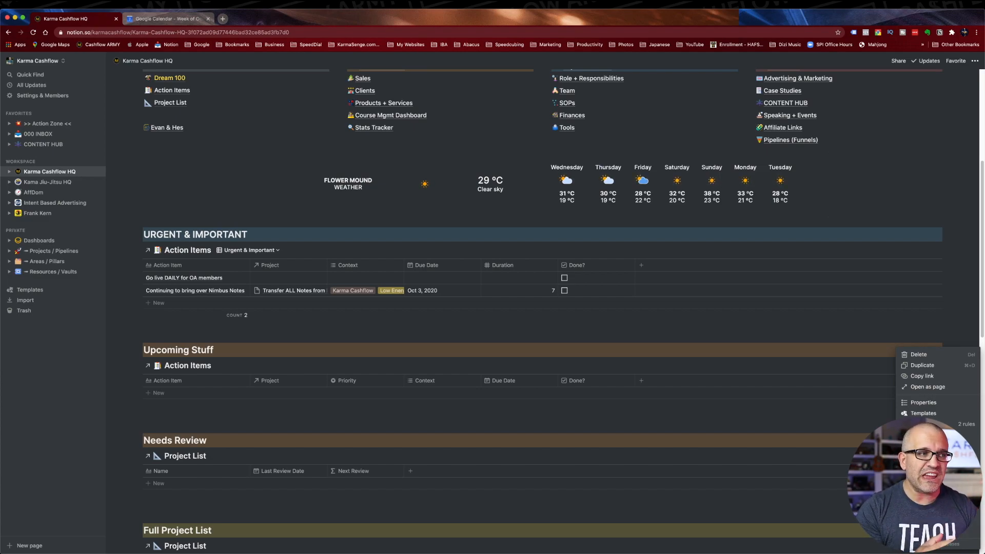
{"action": "left_click", "coordinate": [224, 442]}
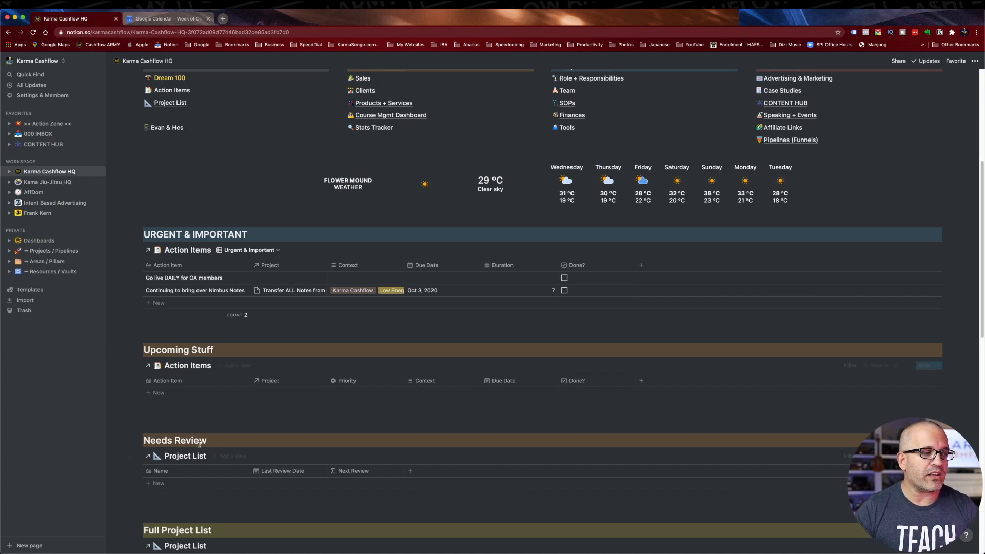
{"action": "scroll", "coordinate": [524, 486], "scroll_direction": "down", "scroll_amount": 5}
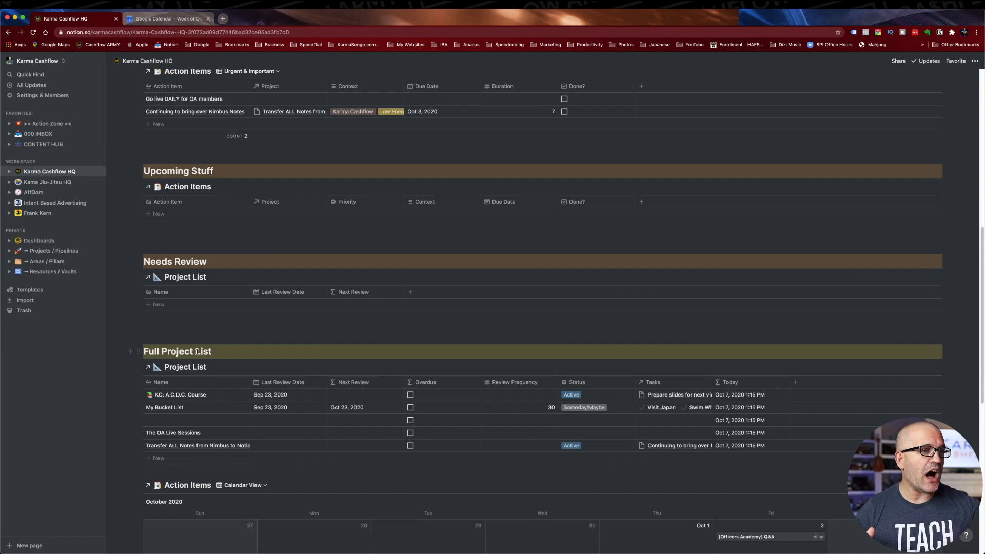
{"action": "scroll", "coordinate": [197, 352], "scroll_direction": "down", "scroll_amount": 6}
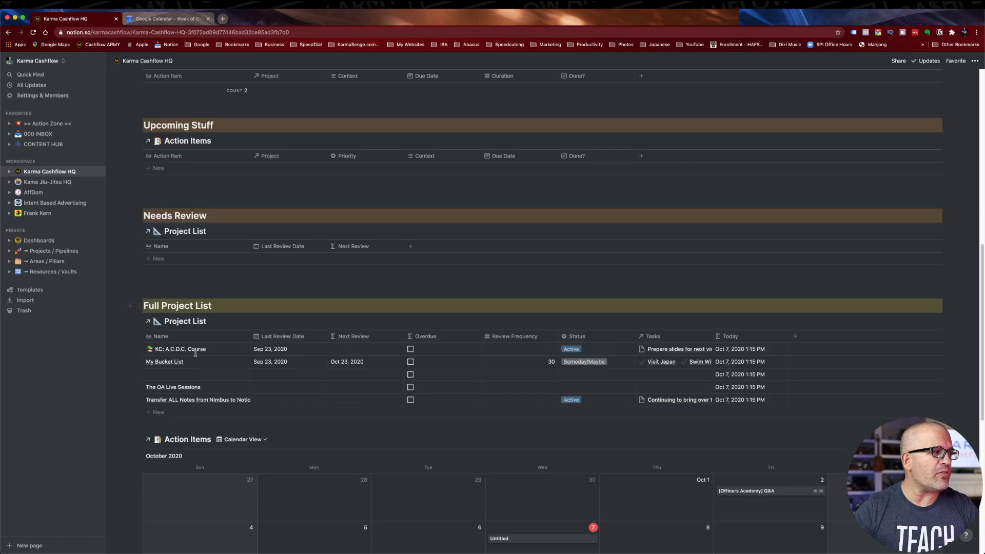
{"action": "scroll", "coordinate": [411, 375], "scroll_direction": "up", "scroll_amount": 1}
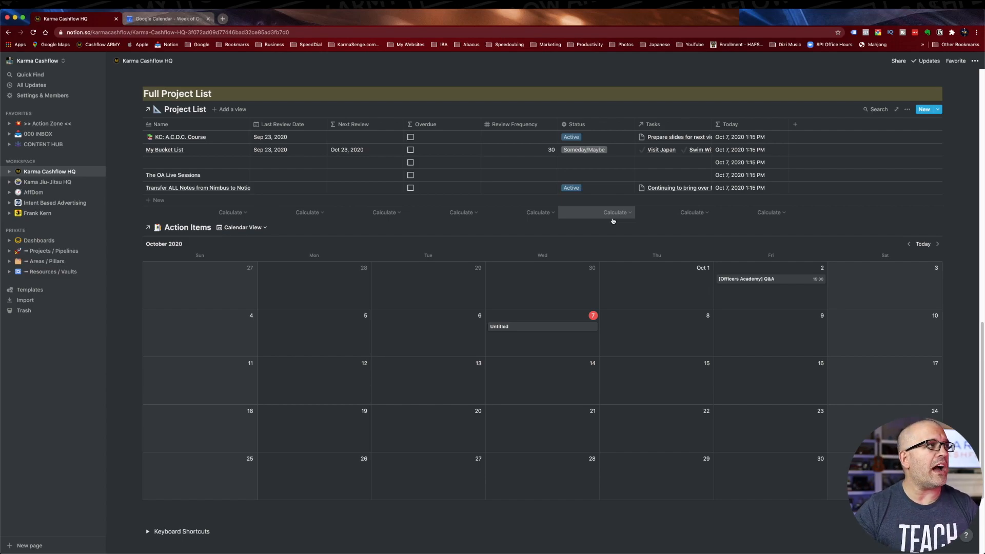
Look at the current week in Google Calendar, then return to Notion and review the project list and Action Items calendar.
{"action": "left_click", "coordinate": [146, 19]}
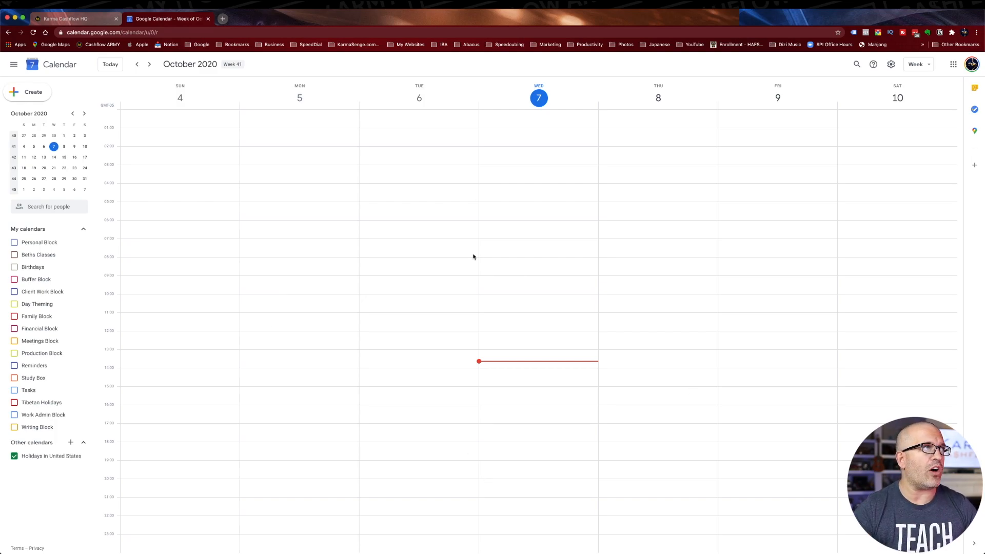
{"action": "left_click", "coordinate": [85, 22]}
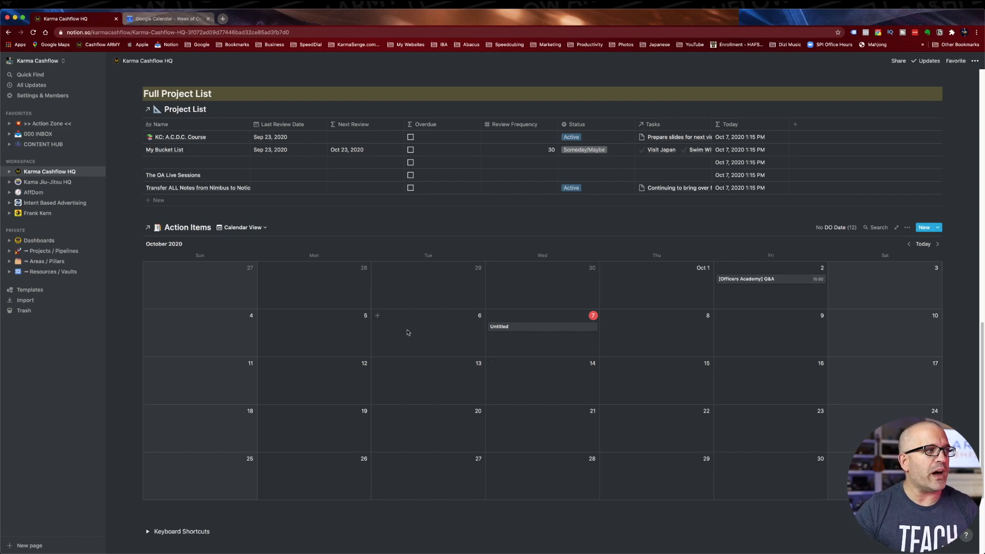
{"action": "scroll", "coordinate": [186, 236], "scroll_direction": "up", "scroll_amount": 2}
{"action": "scroll", "coordinate": [186, 236], "scroll_direction": "up", "scroll_amount": 10}
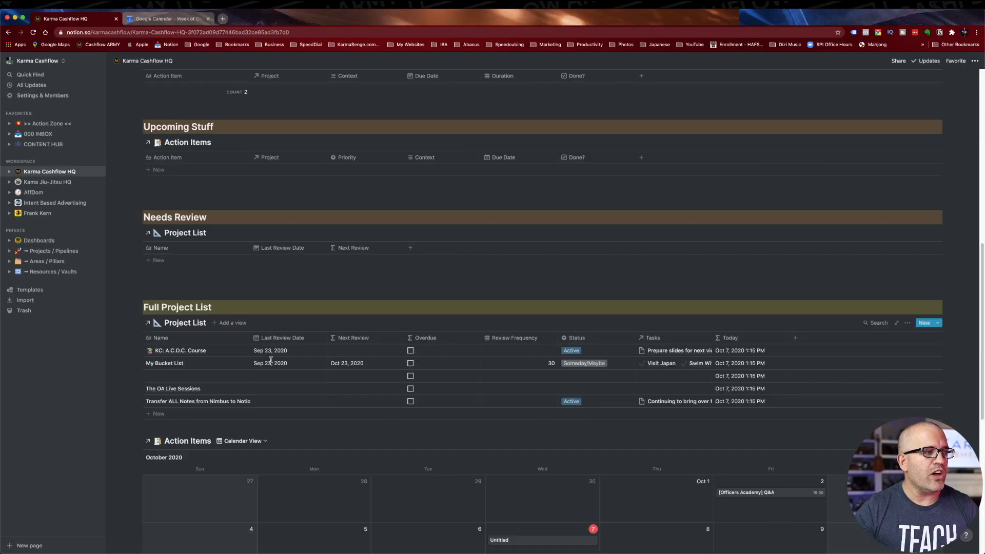
{"action": "scroll", "coordinate": [427, 467], "scroll_direction": "down", "scroll_amount": 2}
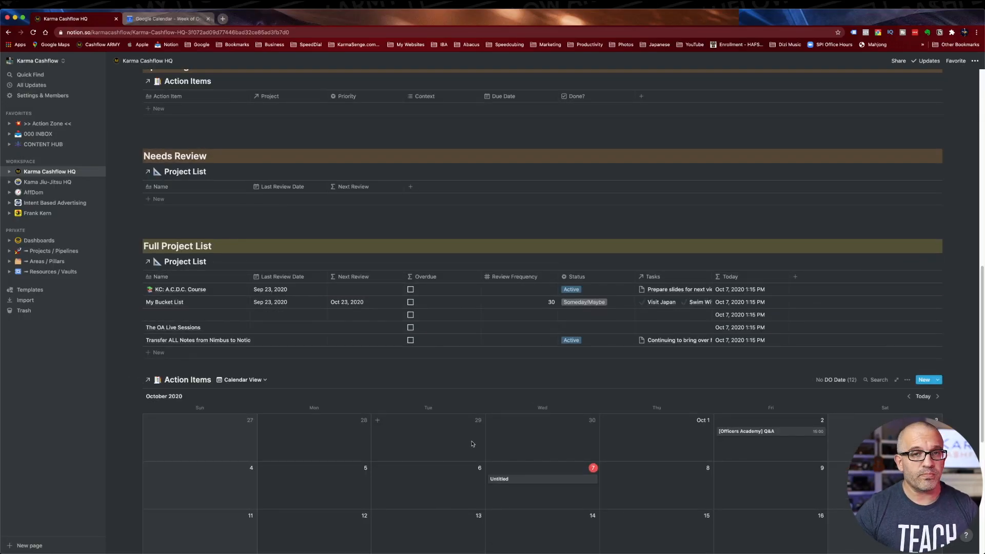
Create a new action item titled "Go live" and look over its Priority options without choosing one.
{"action": "scroll", "coordinate": [471, 442], "scroll_direction": "up", "scroll_amount": 5}
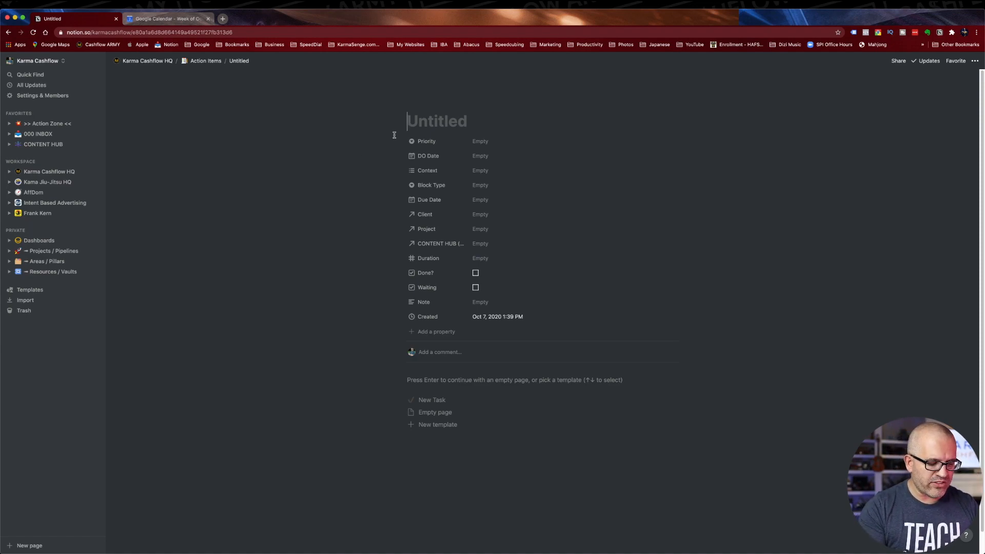
{"action": "type", "text": "Go live"}
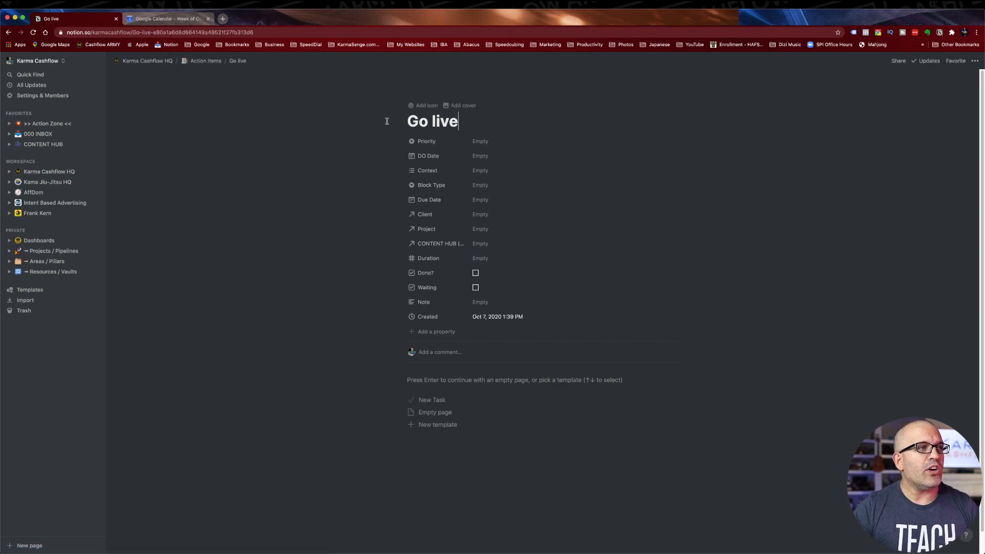
{"action": "left_click", "coordinate": [487, 142]}
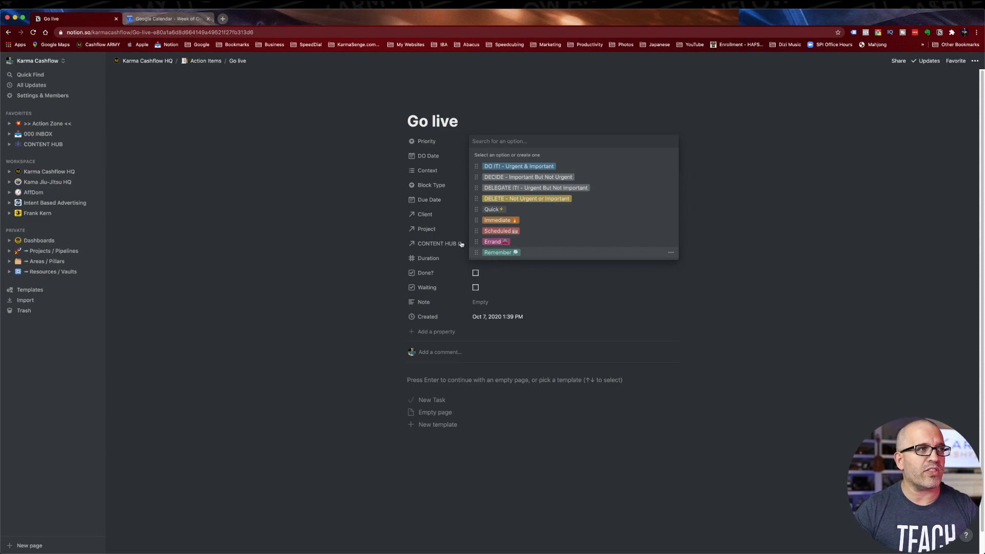
{"action": "left_click", "coordinate": [339, 220]}
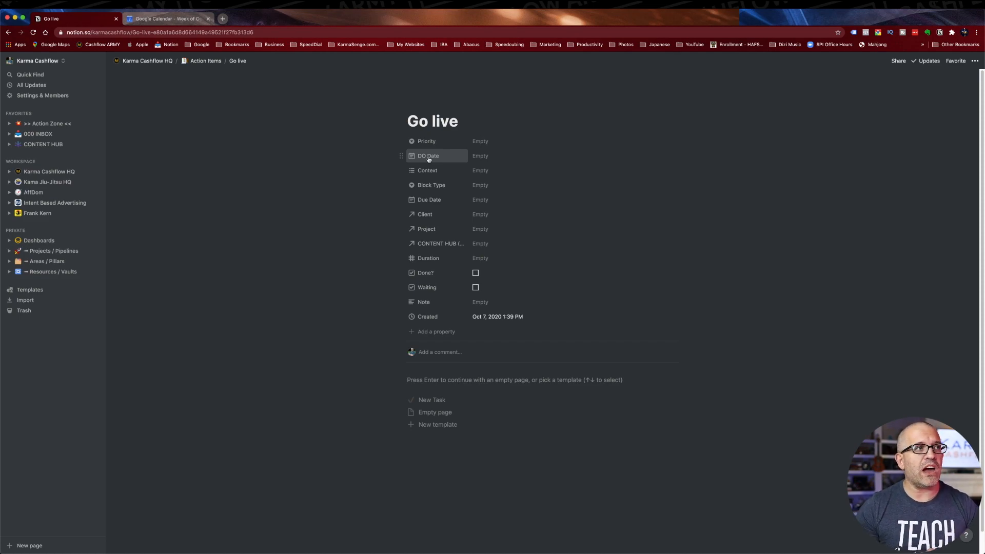
Set the DO Date of the "Go live" item to Oct 8, 2020 with a start time of 8:30.
{"action": "left_click", "coordinate": [485, 157]}
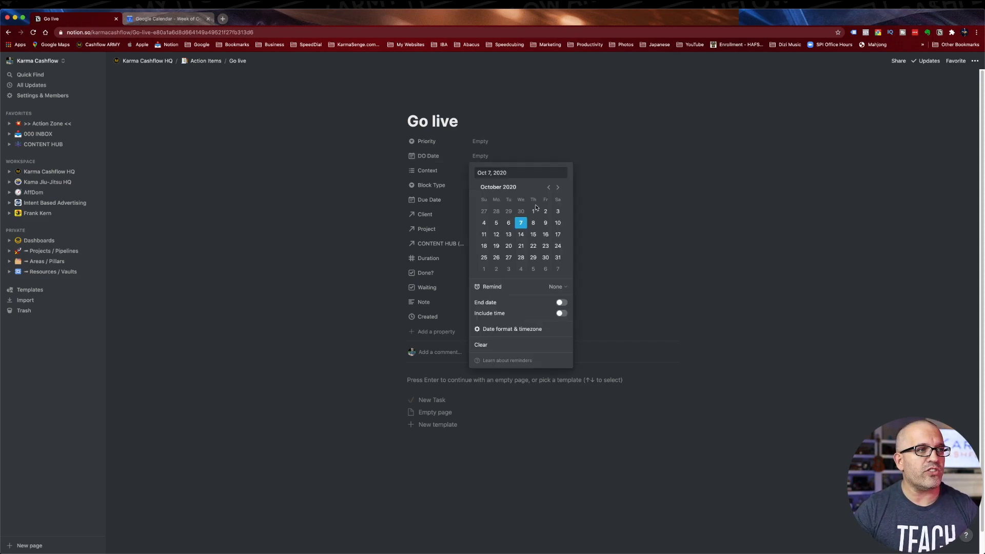
{"action": "left_click", "coordinate": [534, 223]}
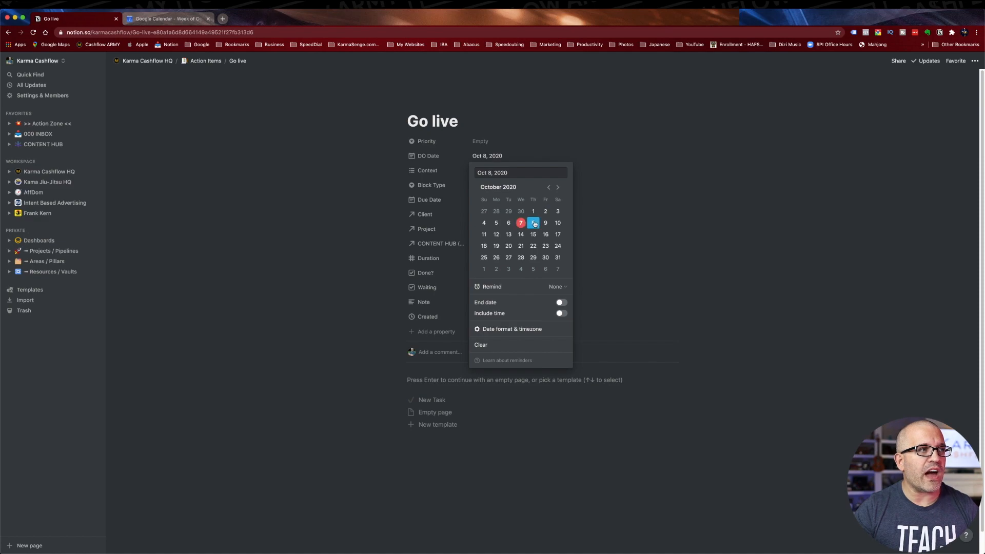
{"action": "left_click", "coordinate": [370, 195]}
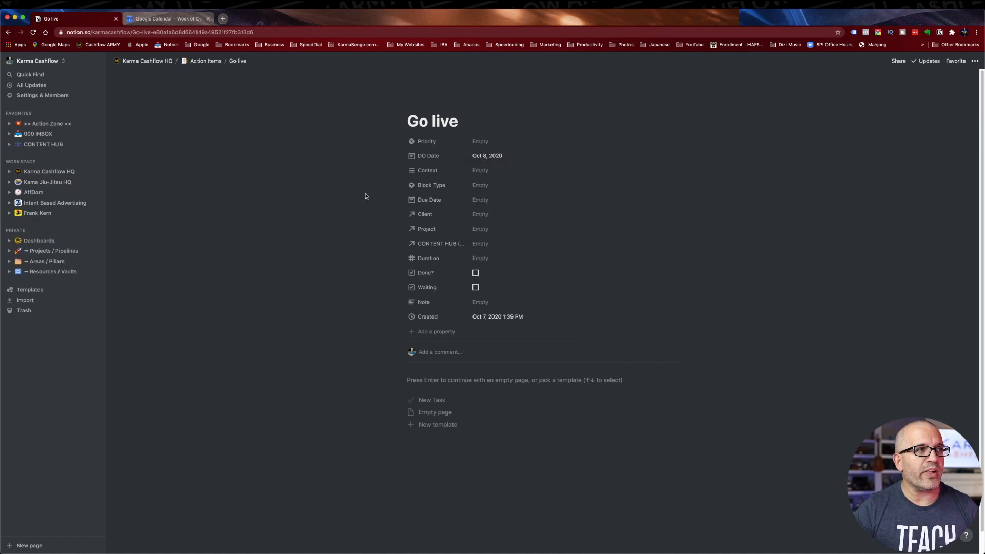
{"action": "left_click", "coordinate": [487, 161]}
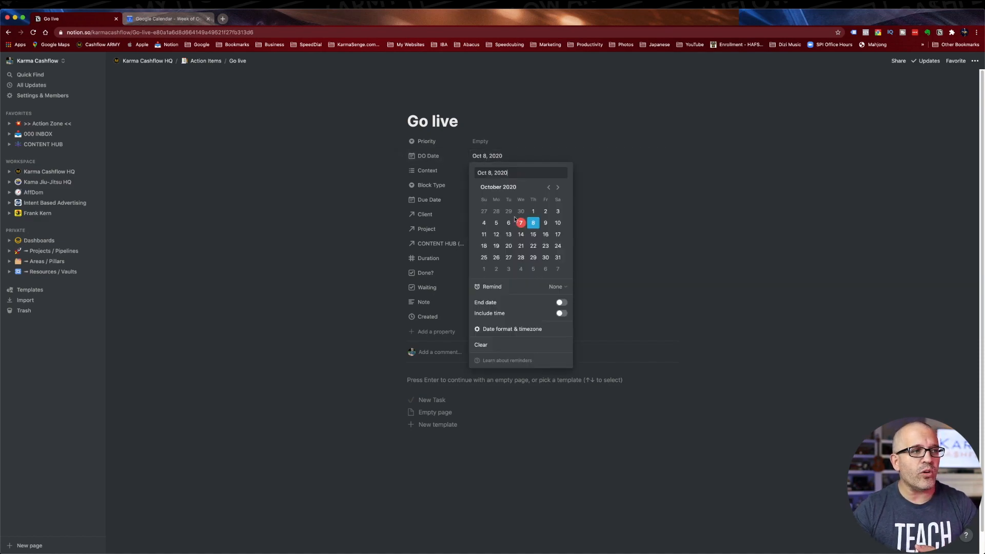
{"action": "left_click", "coordinate": [562, 313]}
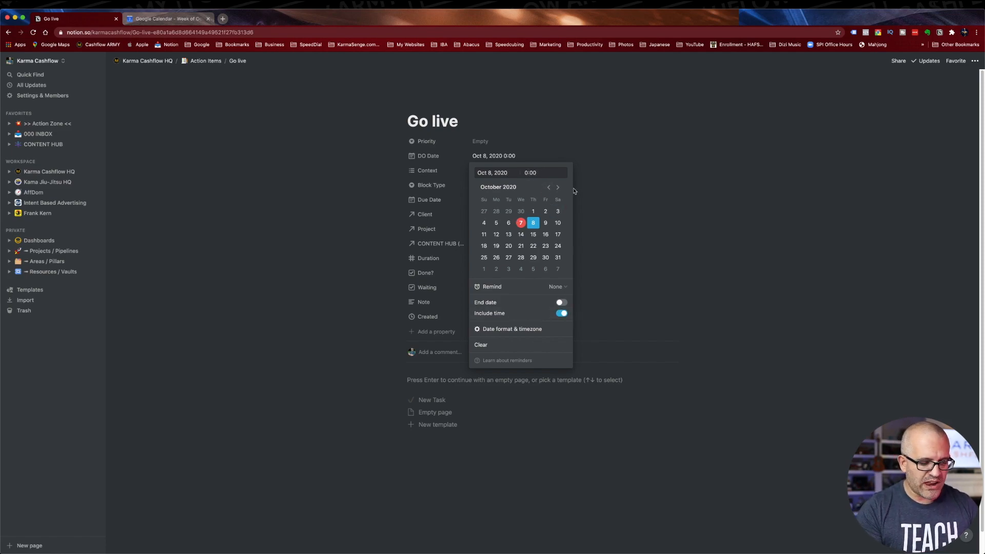
{"action": "type", "text": "8"}
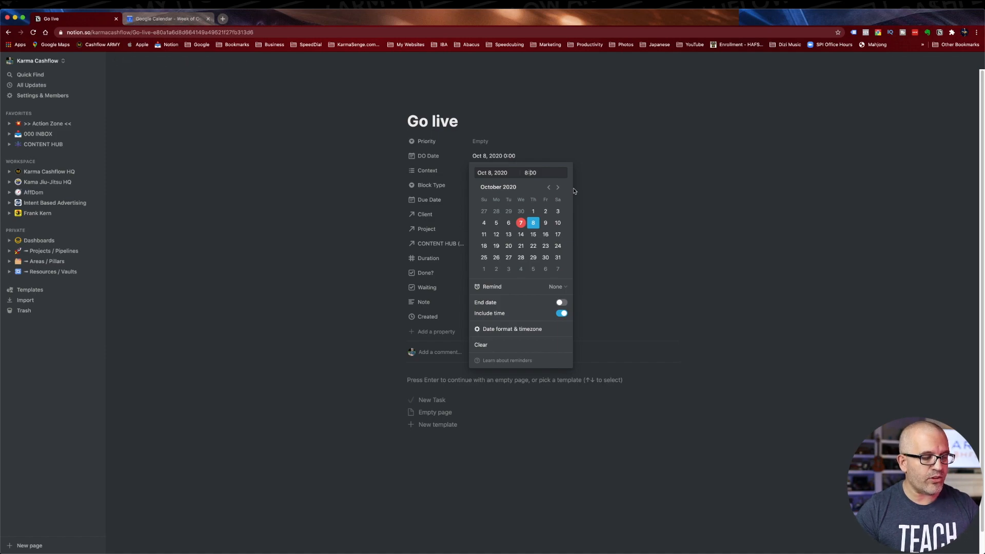
{"action": "type", "text": ":30"}
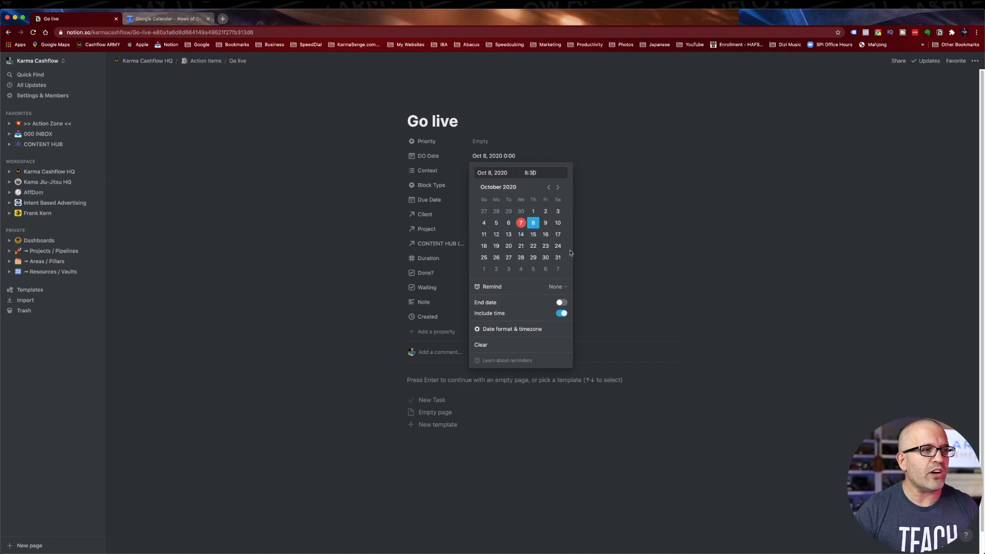
Add an end date to the DO Date, finishing at 9:30 on Oct 8, 2020.
{"action": "left_click", "coordinate": [561, 302]}
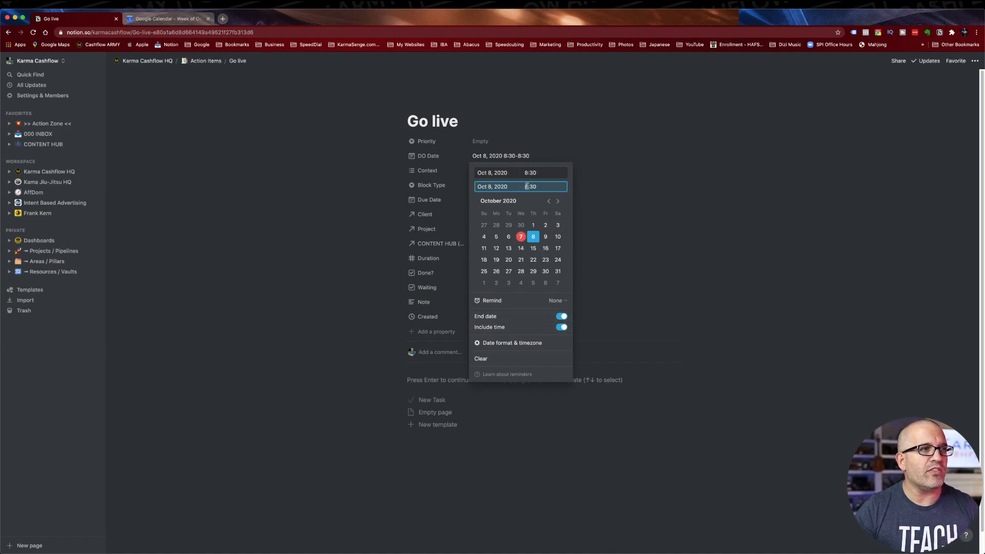
{"action": "key", "text": "BackSpace"}
{"action": "type", "text": "9"}
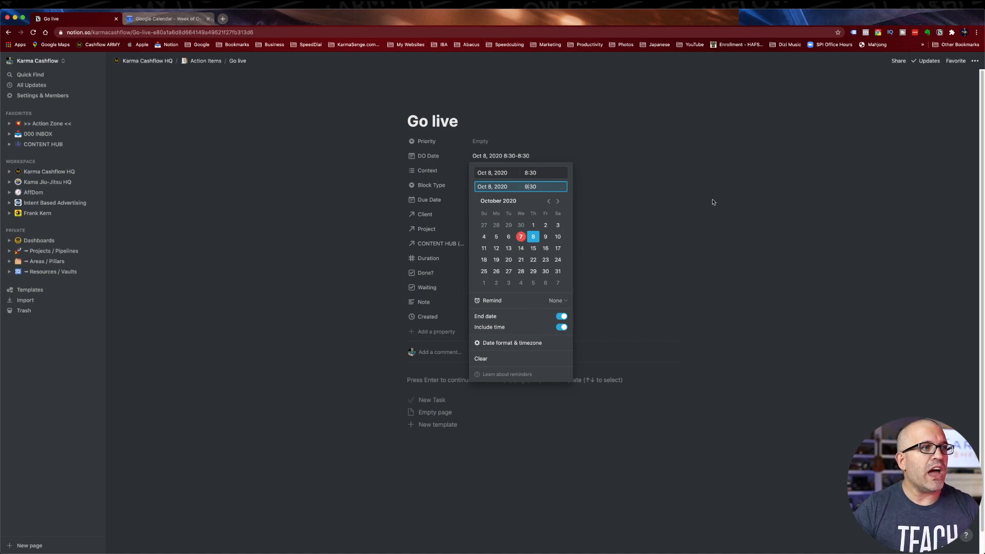
{"action": "left_click", "coordinate": [710, 198]}
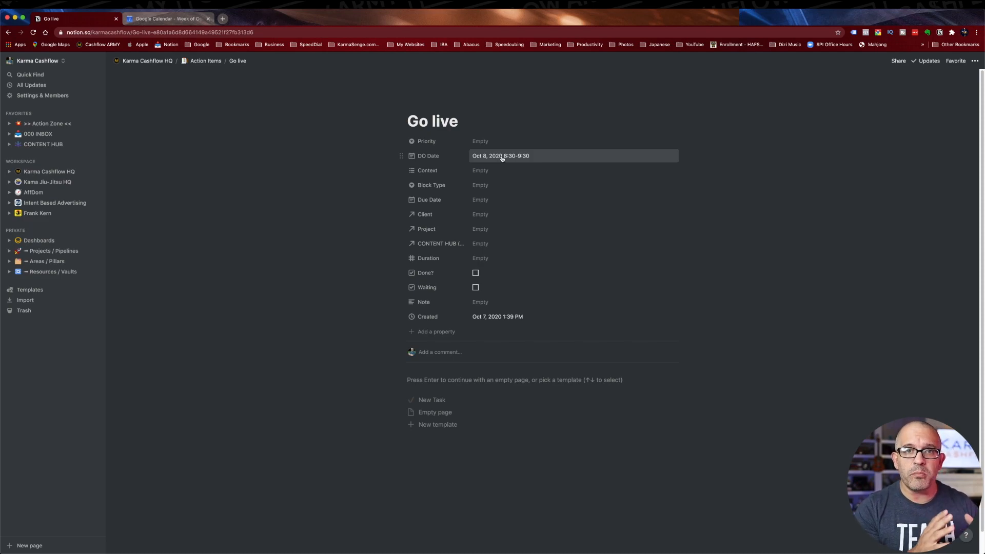
Return to the dashboard to check the "Go live" item in the Action Items calendar, and reopen it as a full page.
{"action": "key", "text": "super+["}
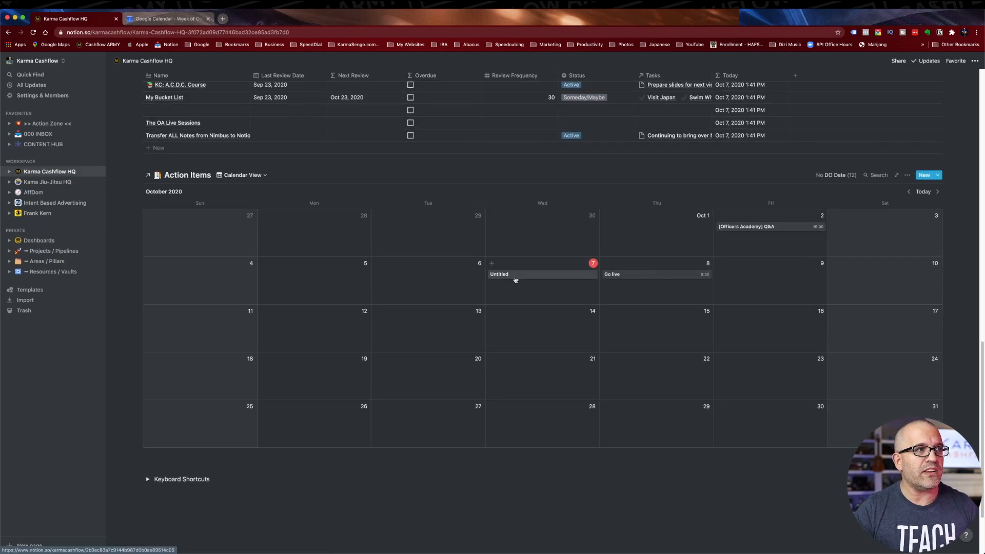
{"action": "scroll", "coordinate": [515, 279], "scroll_direction": "up", "scroll_amount": 15}
{"action": "scroll", "coordinate": [516, 280], "scroll_direction": "down", "scroll_amount": 15}
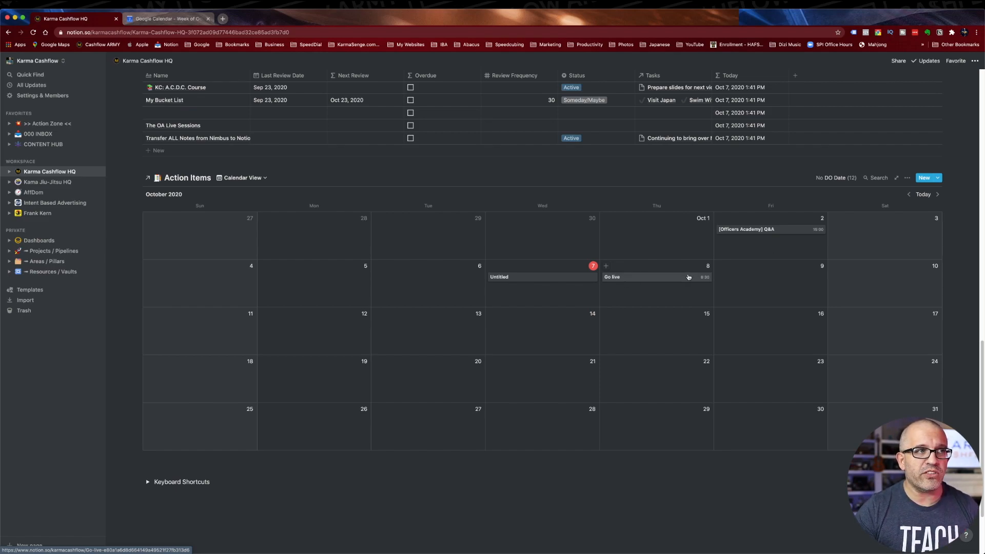
{"action": "left_click", "coordinate": [622, 278]}
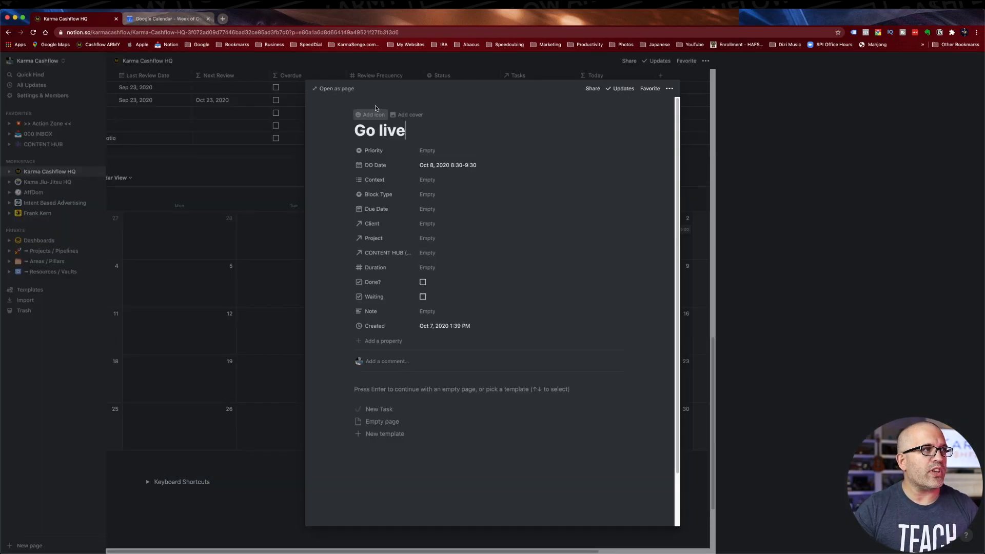
{"action": "left_click", "coordinate": [336, 89]}
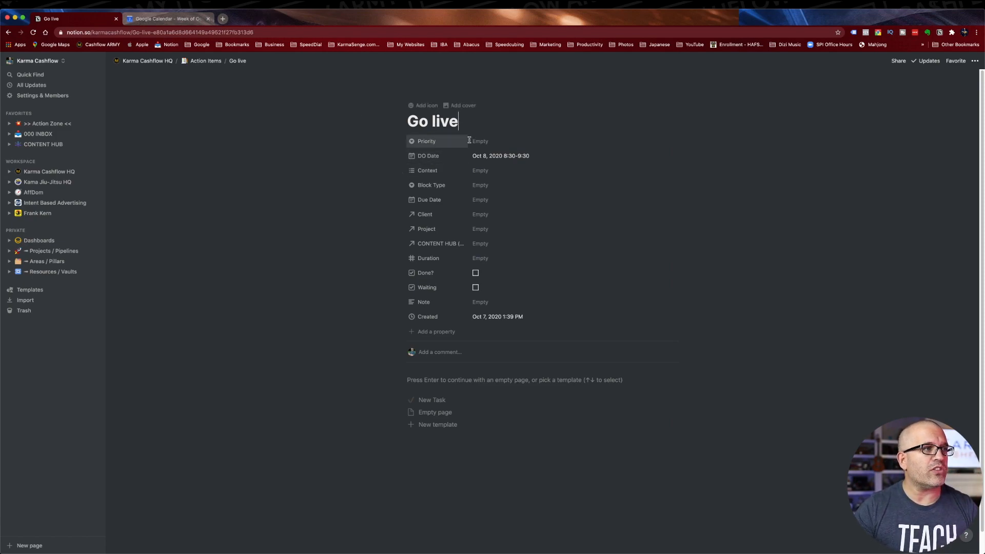
Tag the Context of the "Go live" item with Karma Cashflow, Work, High Energy and Computer.
{"action": "left_click", "coordinate": [472, 170]}
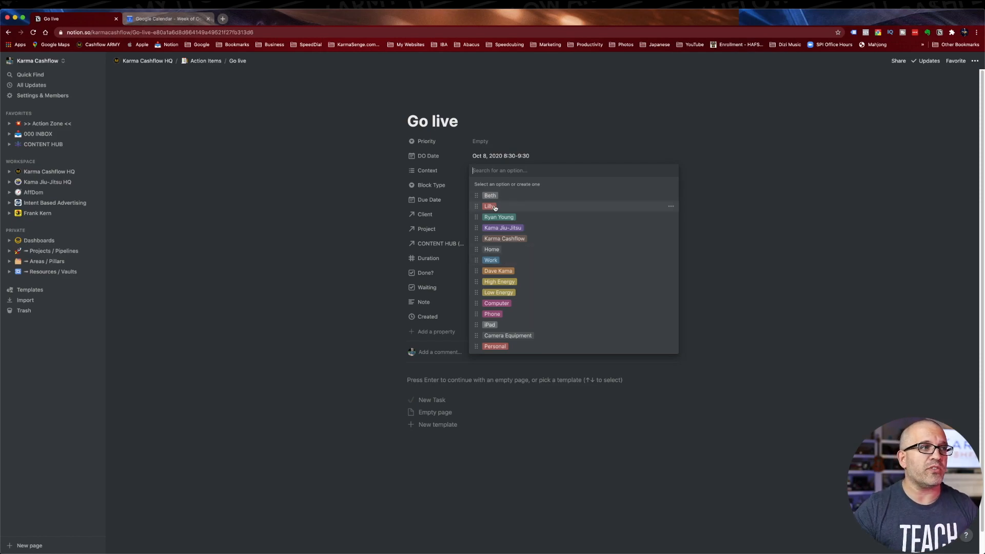
{"action": "left_click", "coordinate": [501, 239]}
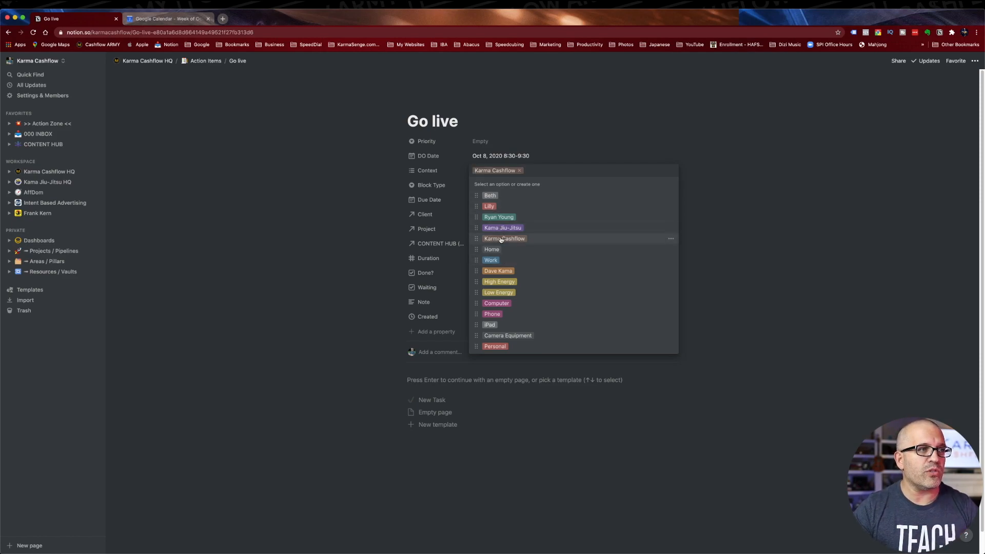
{"action": "left_click", "coordinate": [496, 261]}
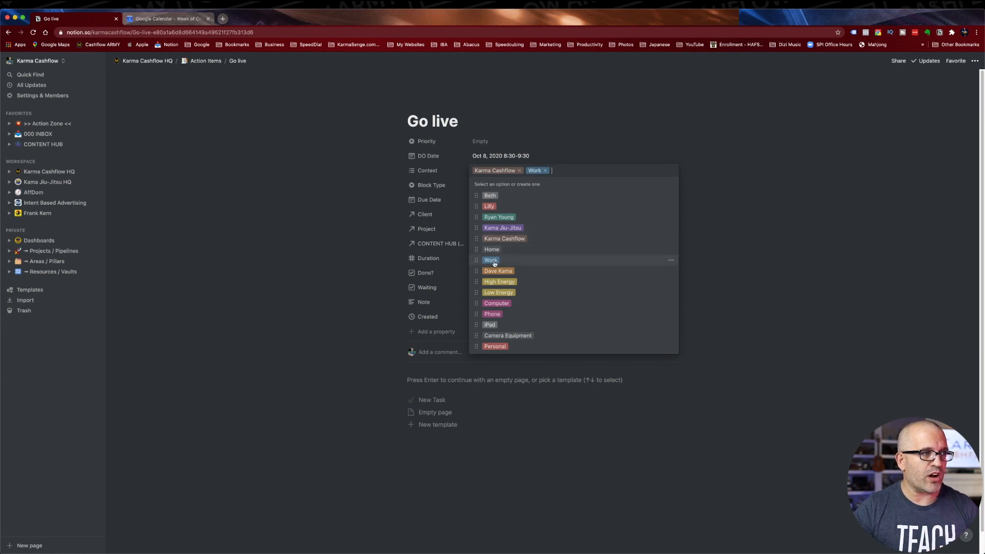
{"action": "left_click", "coordinate": [495, 292]}
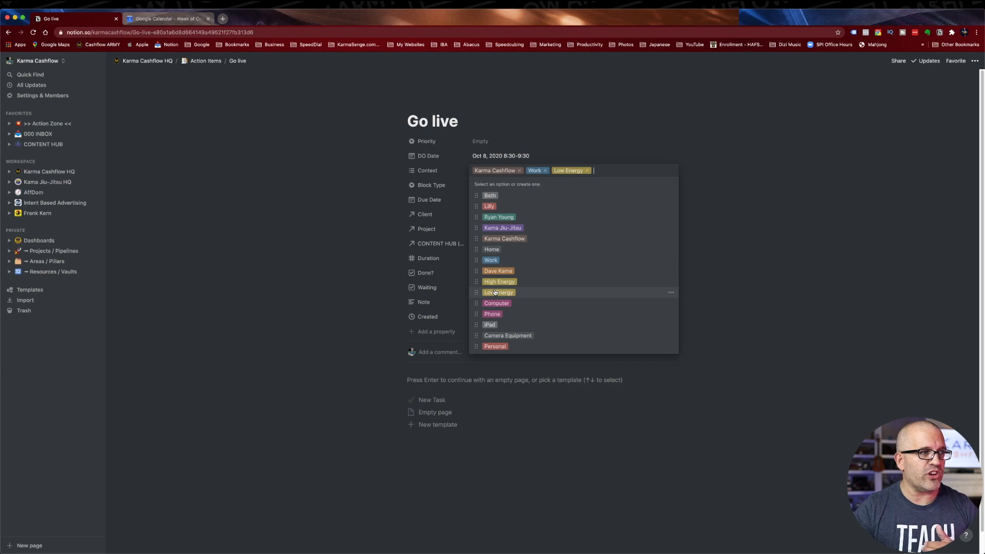
{"action": "left_click", "coordinate": [588, 170]}
{"action": "left_click", "coordinate": [501, 281]}
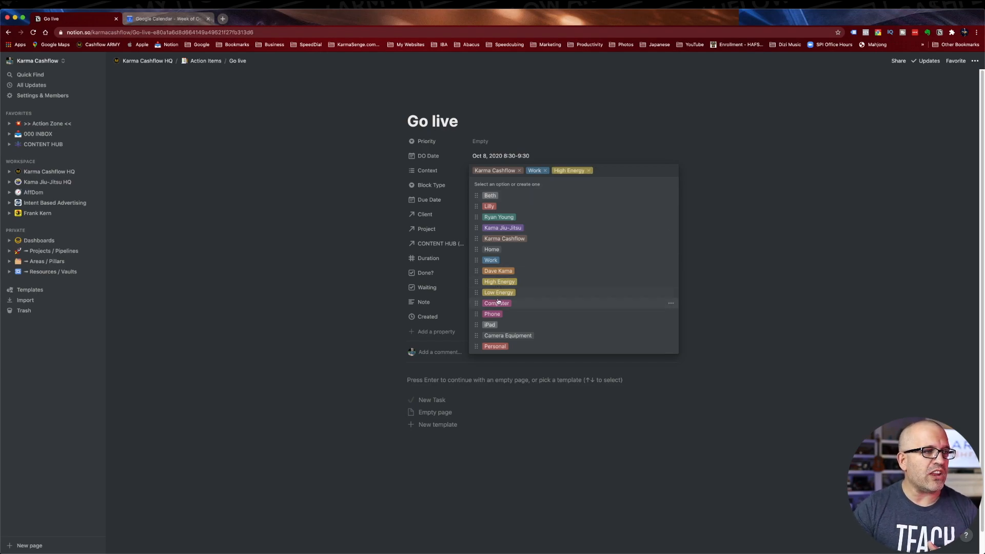
{"action": "left_click", "coordinate": [499, 303]}
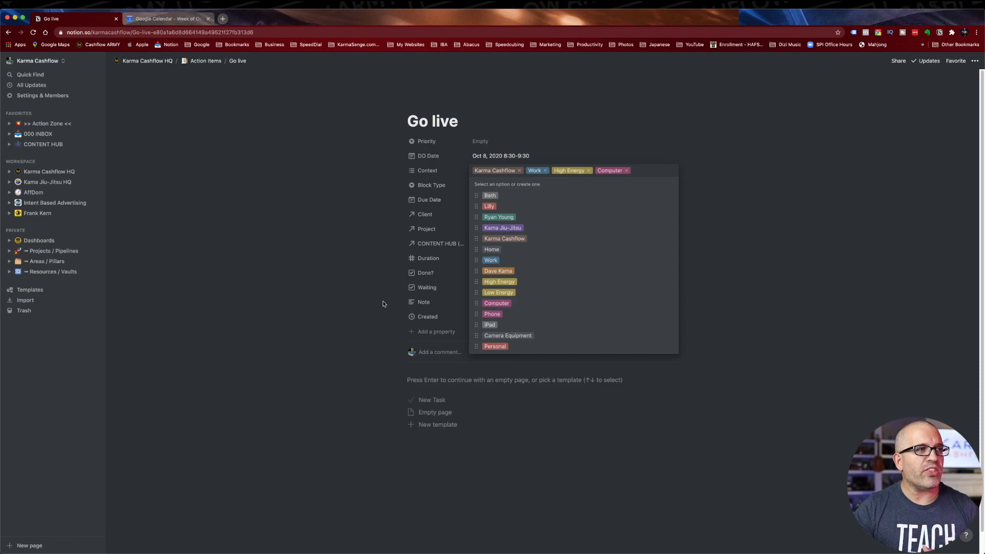
{"action": "left_click", "coordinate": [363, 299]}
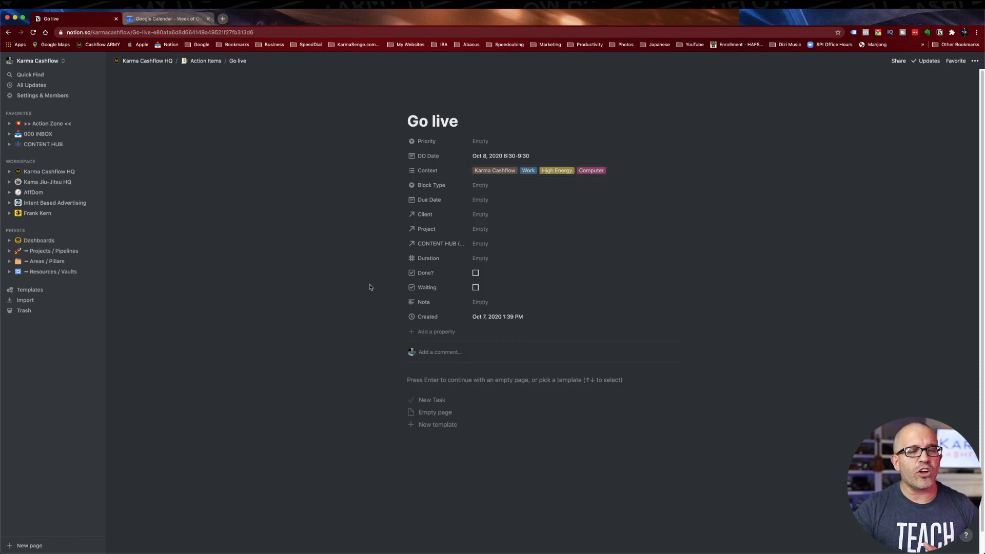
Set the Block Type of "Go live" to Meetings Block, and look at its Client relation without choosing a client.
{"action": "left_click", "coordinate": [476, 188]}
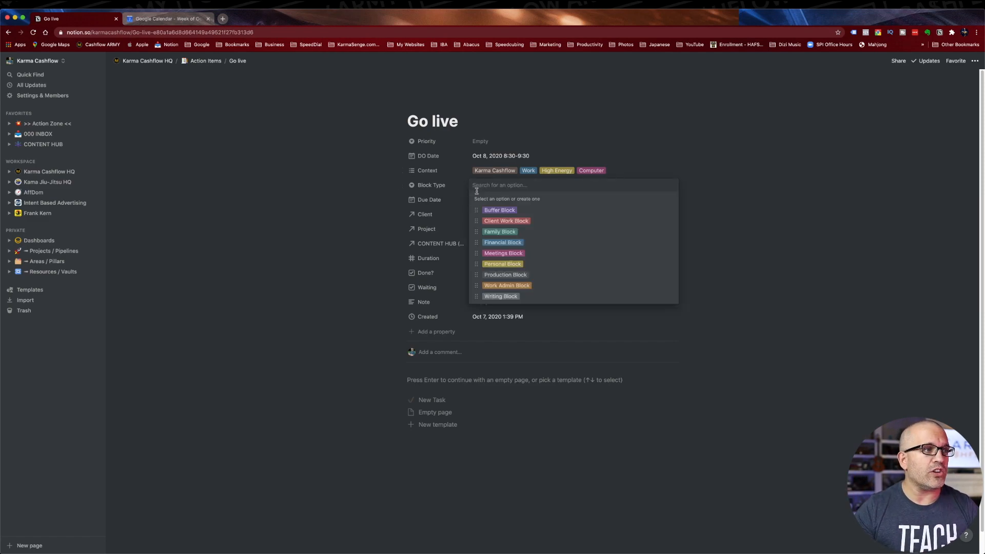
{"action": "left_click", "coordinate": [501, 252]}
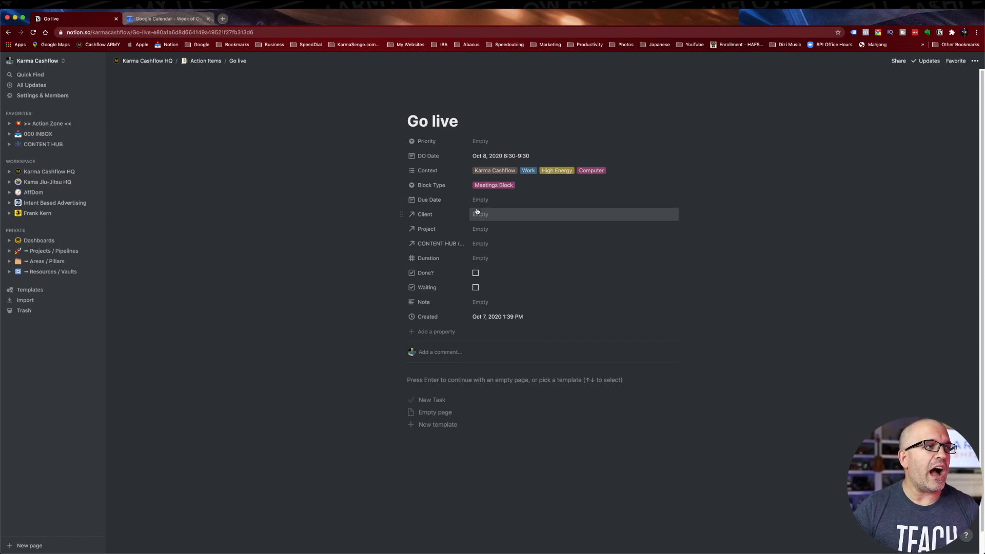
{"action": "left_click", "coordinate": [496, 216]}
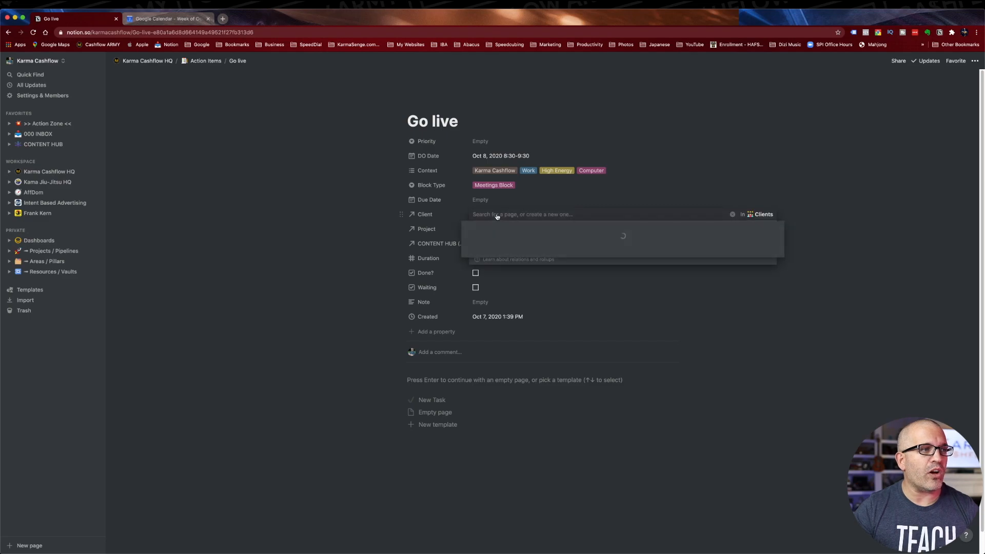
{"action": "left_click", "coordinate": [337, 278]}
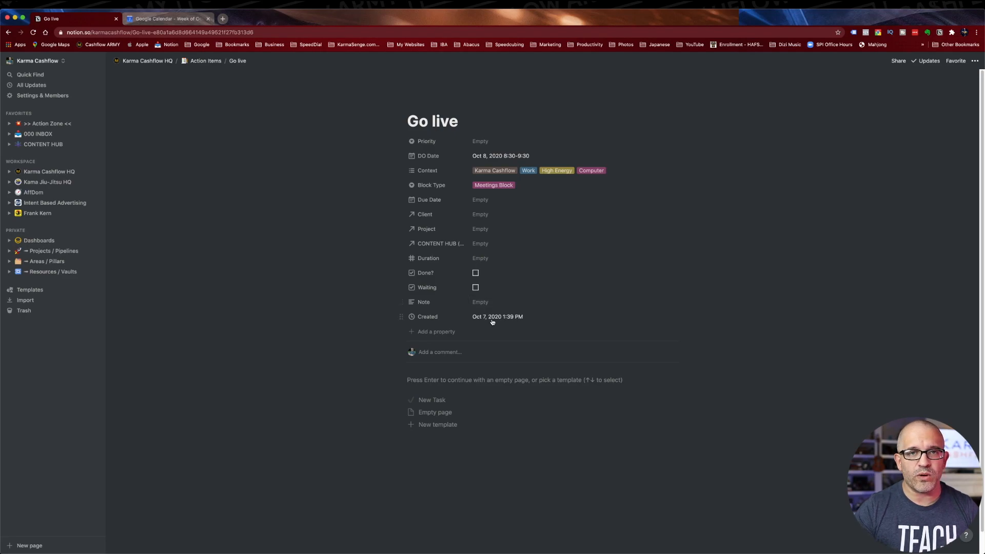
Enter the placeholder text "iujbfewbf" in the "Go live" page body, and reopen the item from the dashboard's Action Items calendar.
{"action": "left_click", "coordinate": [506, 381]}
{"action": "type", "text": "iujbfewbf"}
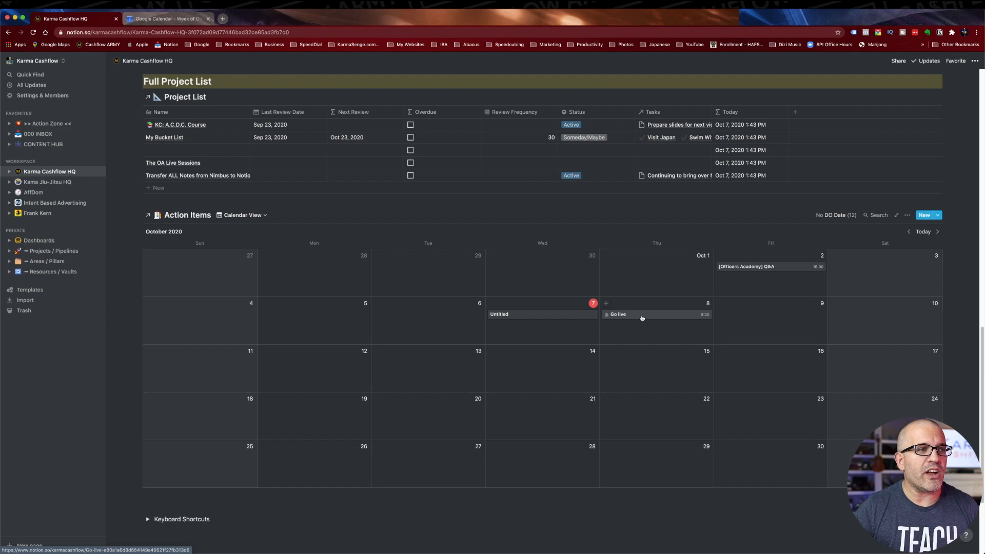
{"action": "left_click", "coordinate": [646, 321]}
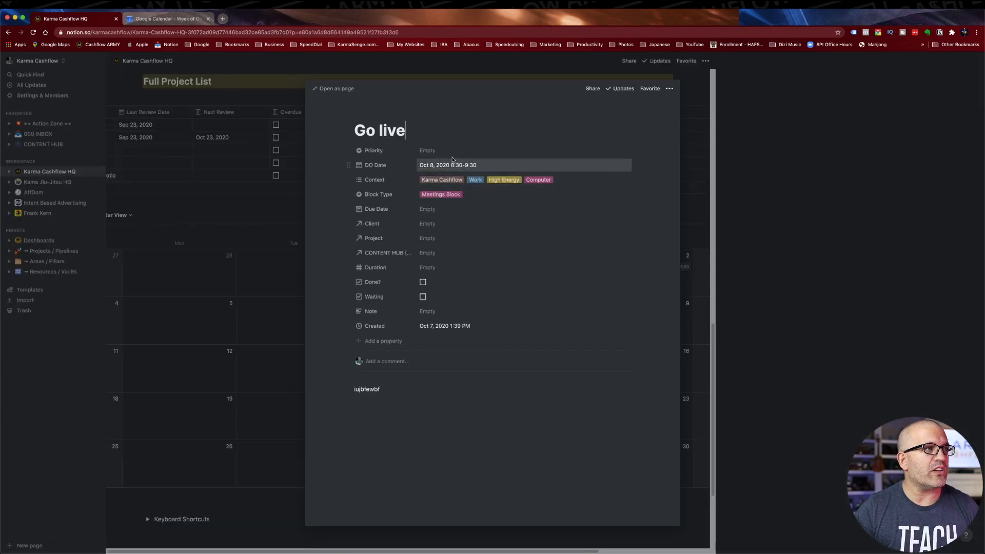
Look over the item's Priority options without choosing one, and check the dashboard's Urgent & Important action items.
{"action": "left_click", "coordinate": [432, 152]}
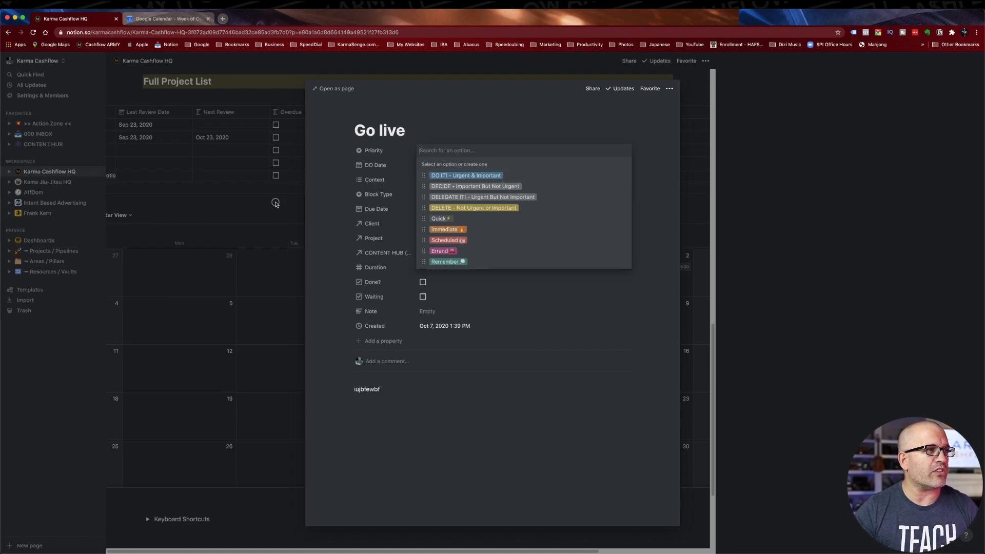
{"action": "left_click", "coordinate": [276, 203]}
{"action": "left_click", "coordinate": [279, 213]}
{"action": "scroll", "coordinate": [279, 212], "scroll_direction": "up", "scroll_amount": 15}
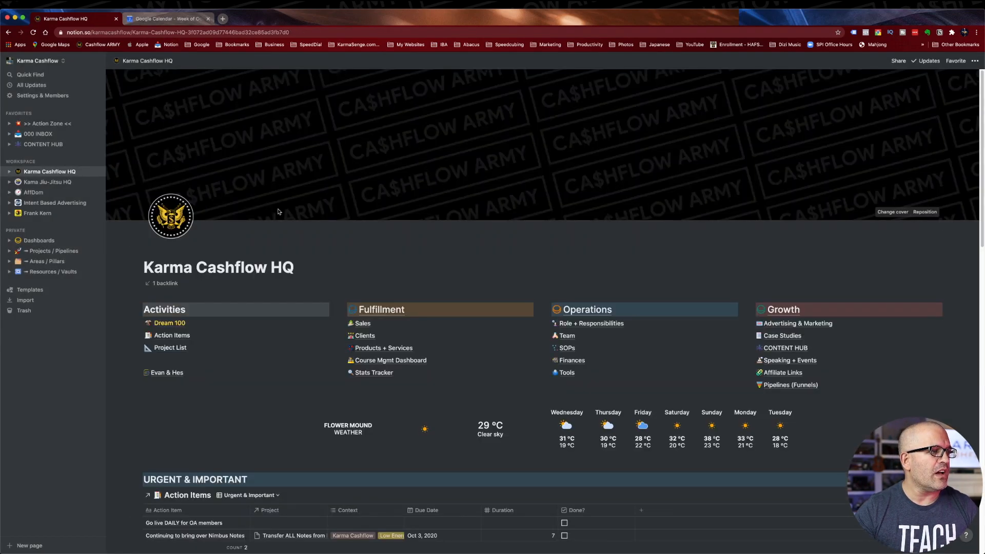
{"action": "scroll", "coordinate": [270, 226], "scroll_direction": "down", "scroll_amount": 3}
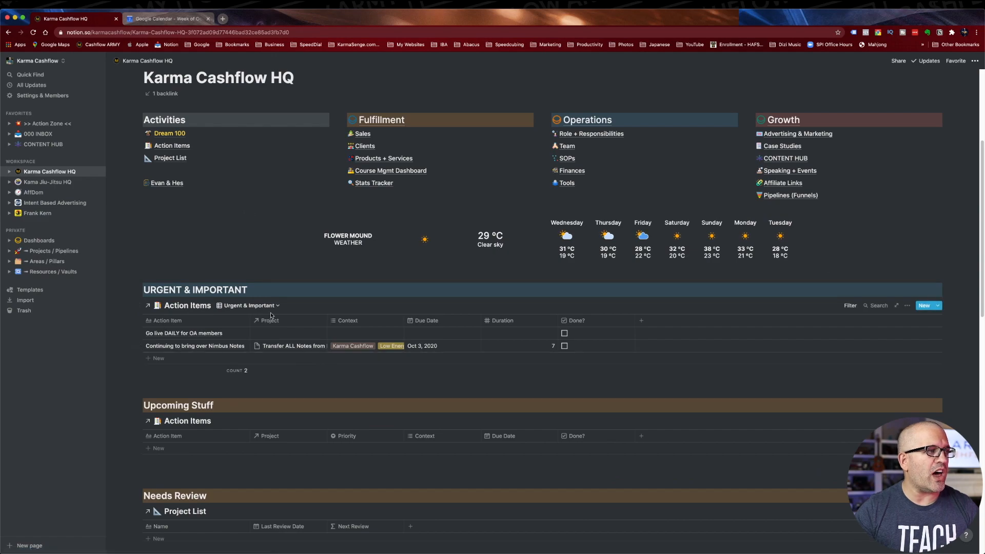
{"action": "scroll", "coordinate": [442, 363], "scroll_direction": "down", "scroll_amount": 10}
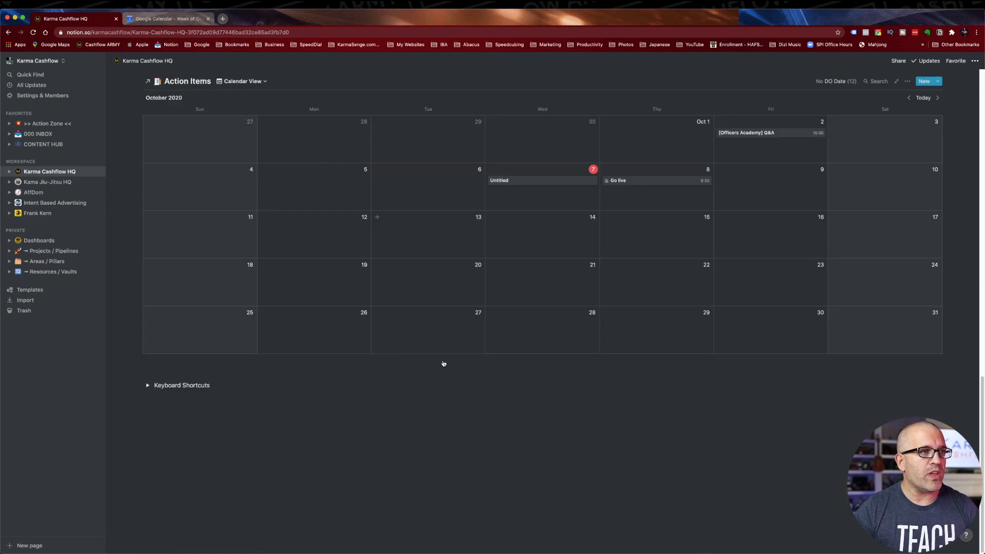
Set the Priority of the "Go live" calendar item to "DO IT! - Urgent & Important" and close the item.
{"action": "left_click", "coordinate": [680, 181]}
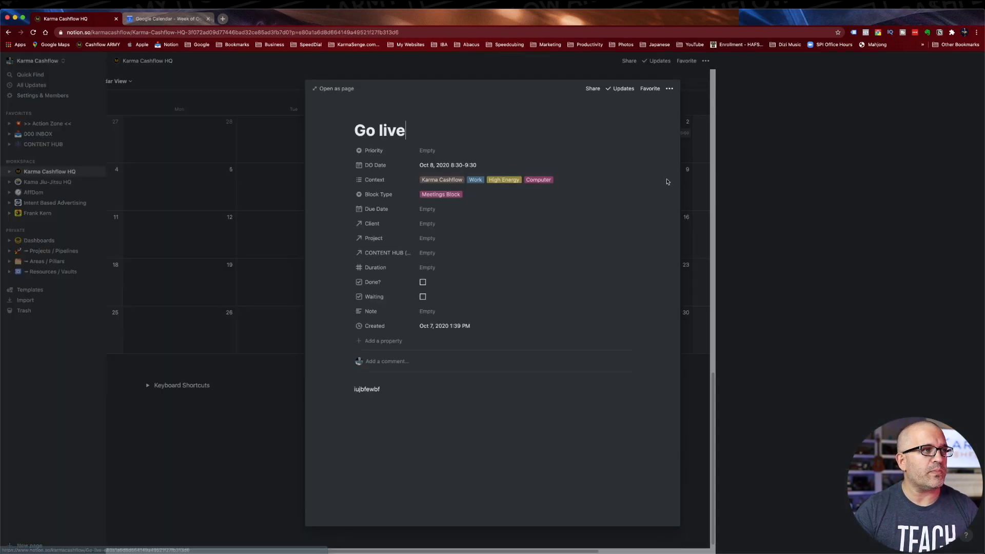
{"action": "left_click", "coordinate": [437, 150]}
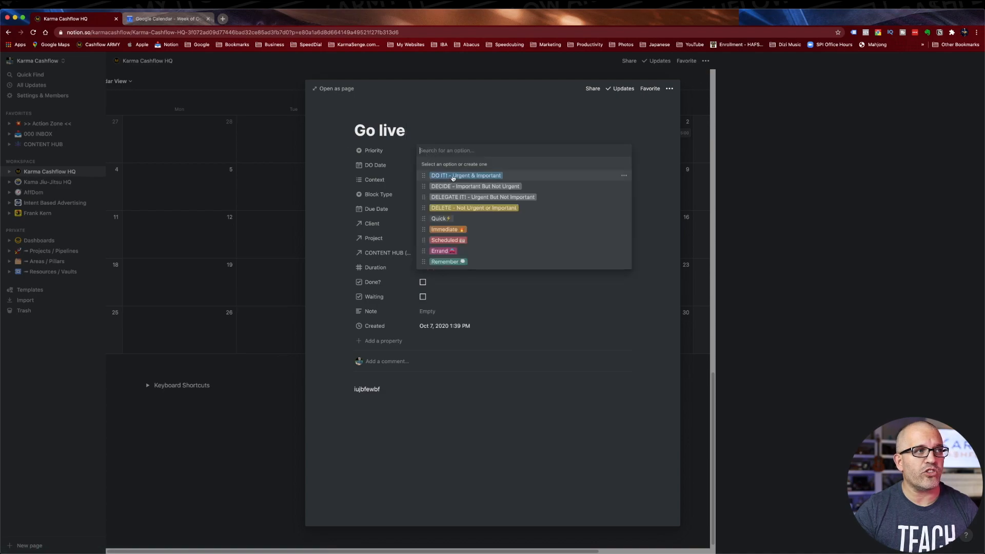
{"action": "left_click", "coordinate": [452, 176]}
{"action": "left_click", "coordinate": [264, 411]}
Check the dashboard's Urgent & Important list for the "Go live" item.
{"action": "scroll", "coordinate": [287, 380], "scroll_direction": "up", "scroll_amount": 15}
{"action": "scroll", "coordinate": [281, 350], "scroll_direction": "down", "scroll_amount": 5}
{"action": "scroll", "coordinate": [281, 350], "scroll_direction": "down", "scroll_amount": 1}
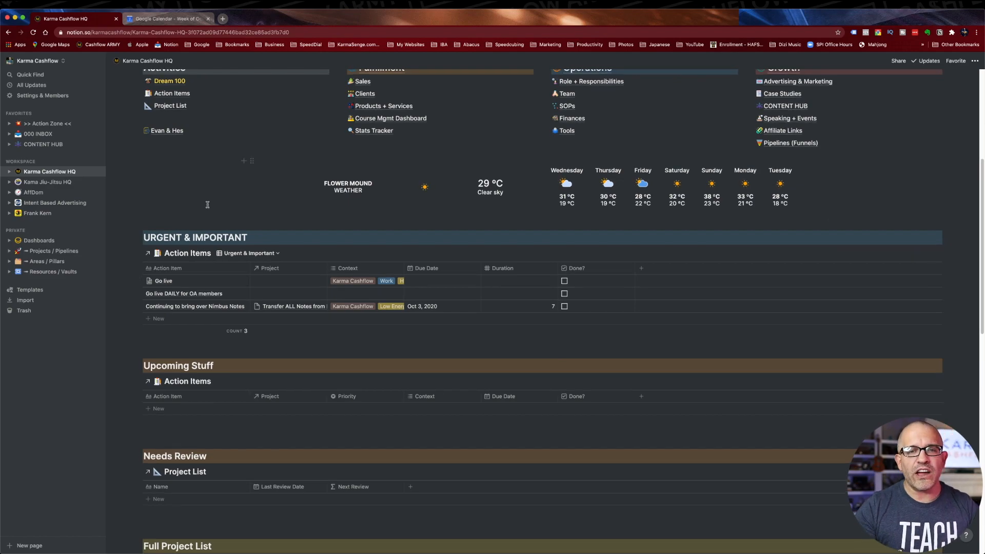
{"action": "scroll", "coordinate": [207, 205], "scroll_direction": "up", "scroll_amount": 2}
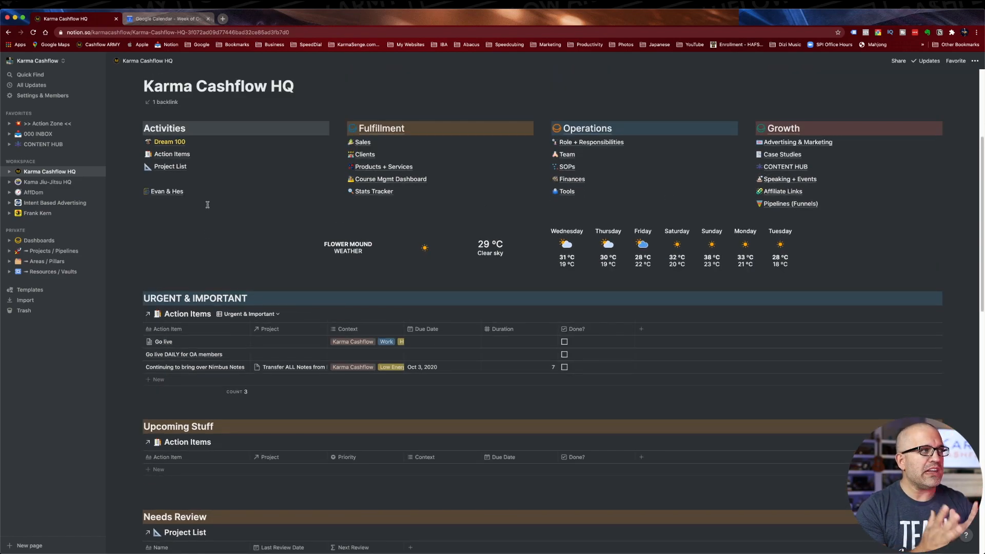
{"action": "scroll", "coordinate": [207, 203], "scroll_direction": "up", "scroll_amount": 5}
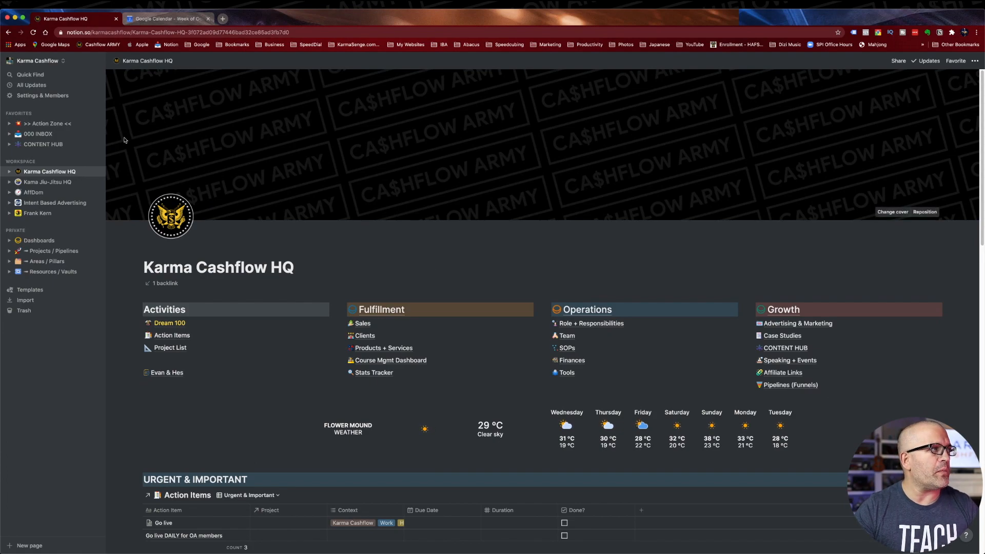
Open the Action Zone page and look through its Today section and the Karma Cashflow Do Date list.
{"action": "left_click", "coordinate": [50, 124]}
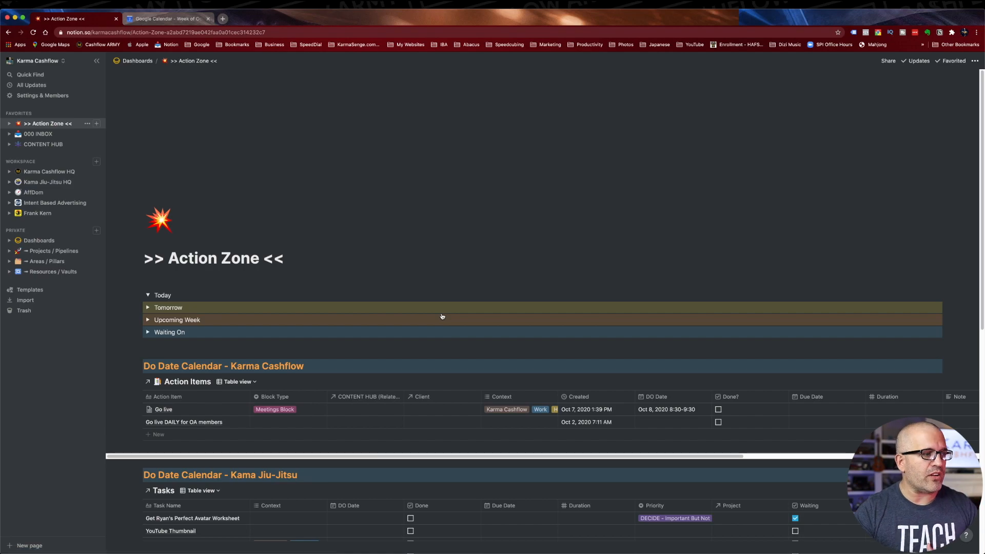
{"action": "scroll", "coordinate": [442, 316], "scroll_direction": "down", "scroll_amount": 6}
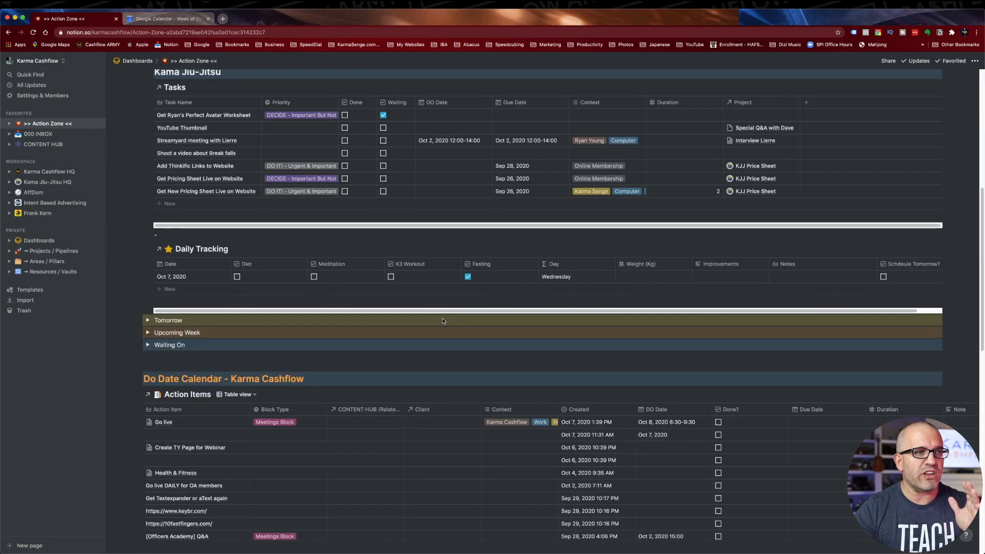
{"action": "scroll", "coordinate": [448, 329], "scroll_direction": "up", "scroll_amount": 6}
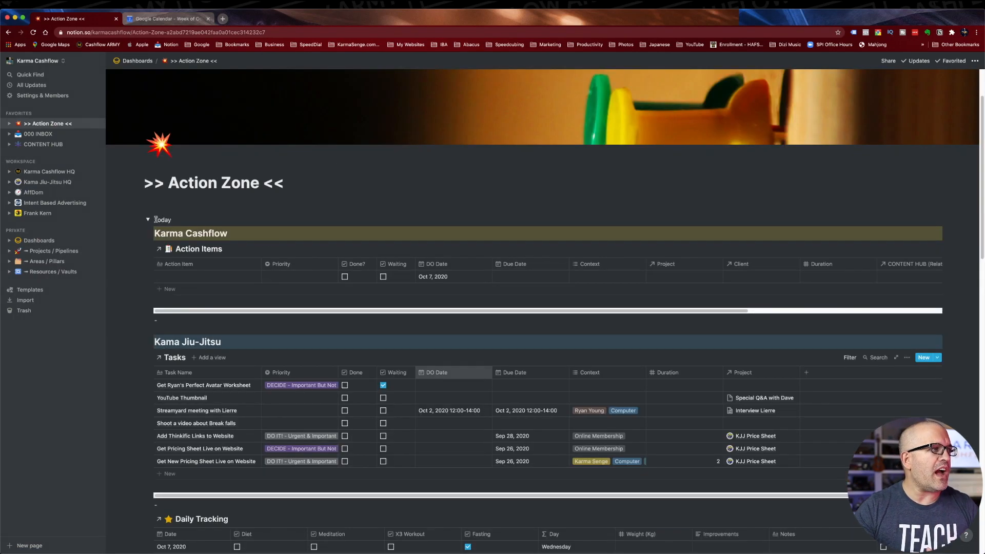
{"action": "scroll", "coordinate": [149, 221], "scroll_direction": "up", "scroll_amount": 3}
Collapse and re-expand the Today section, and review its Karma Cashflow action items, Kama Jiu-Jitsu tasks and Daily Tracking.
{"action": "left_click", "coordinate": [148, 295]}
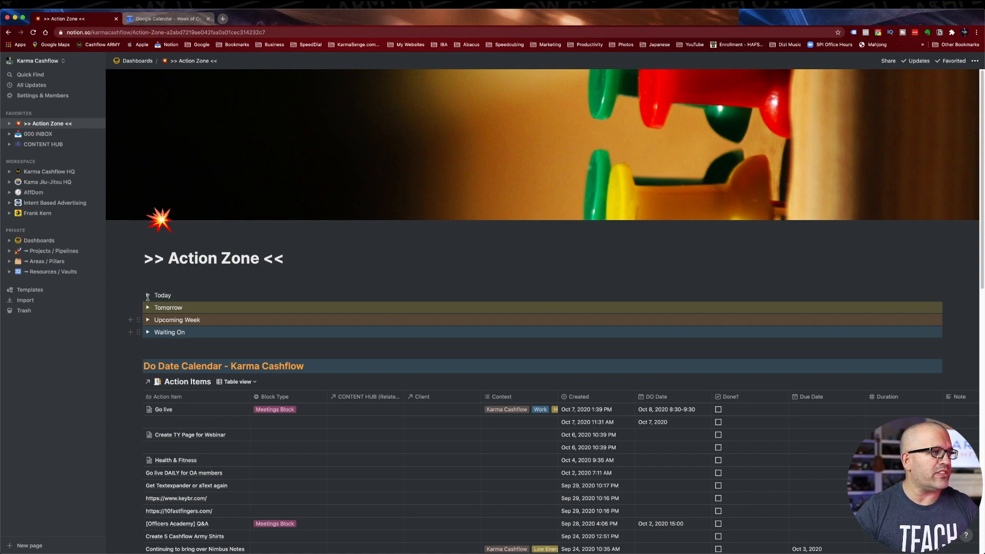
{"action": "left_click", "coordinate": [148, 297]}
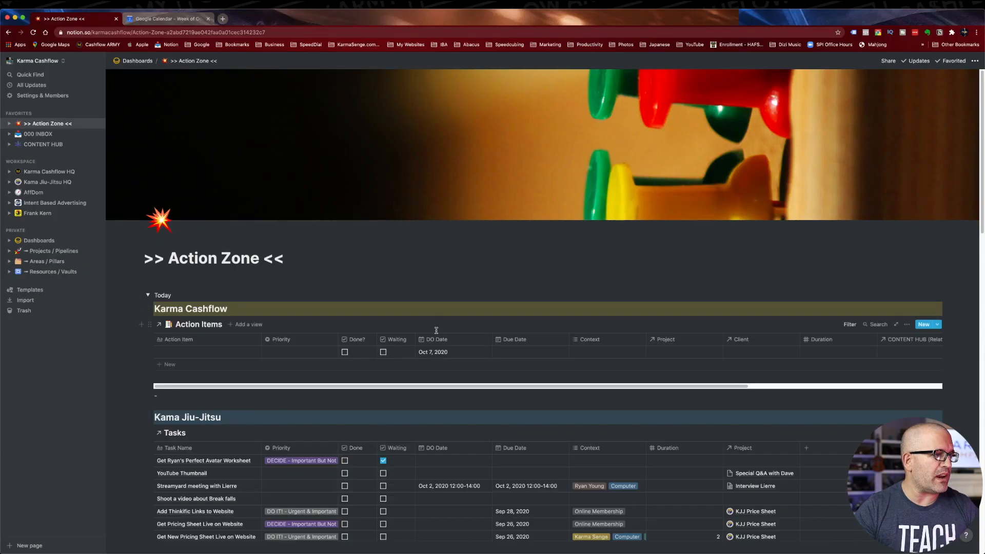
{"action": "scroll", "coordinate": [436, 331], "scroll_direction": "down", "scroll_amount": 1}
{"action": "scroll", "coordinate": [436, 331], "scroll_direction": "down", "scroll_amount": 2}
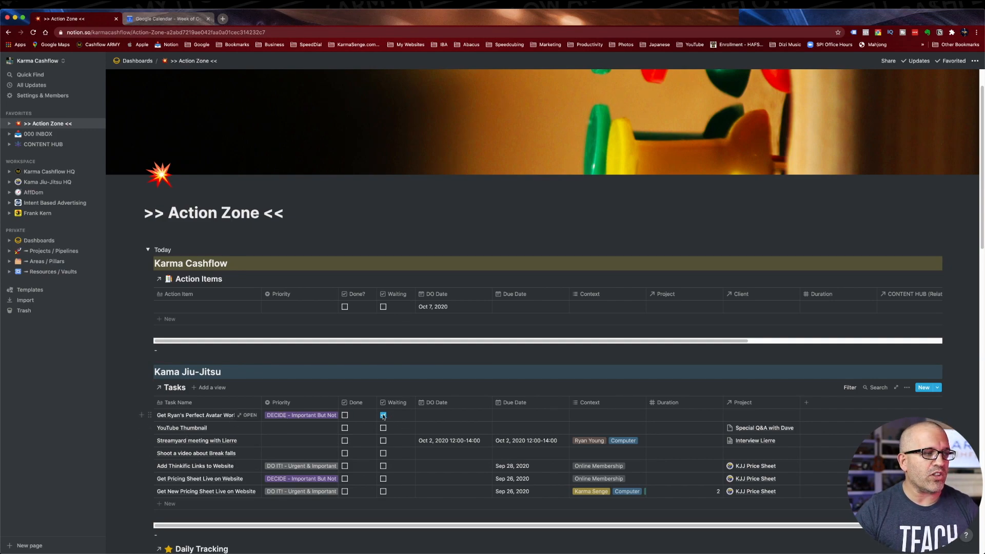
{"action": "scroll", "coordinate": [383, 418], "scroll_direction": "down", "scroll_amount": 3}
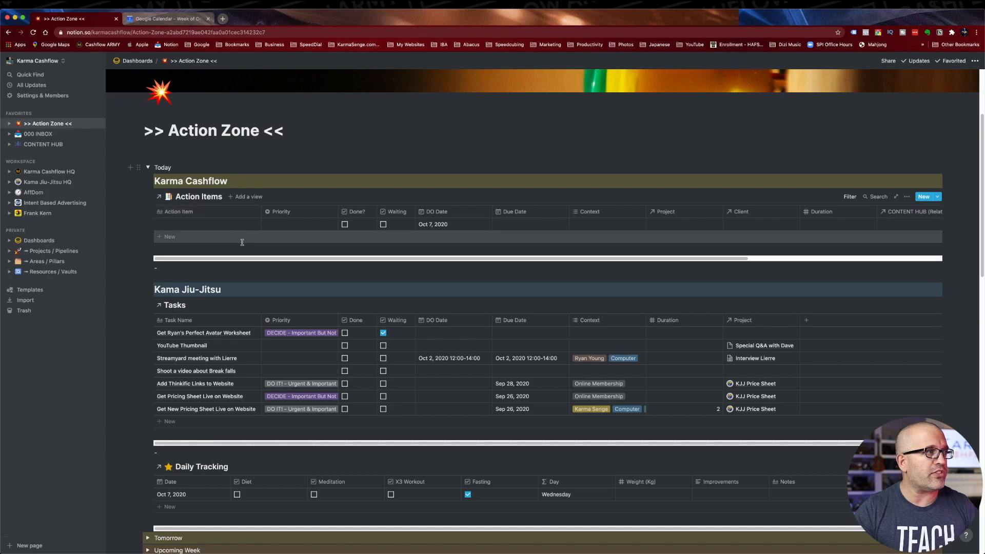
Open the 000 INBOX page and name the blank action item below "Go live" as "Learned about something".
{"action": "left_click", "coordinate": [56, 134]}
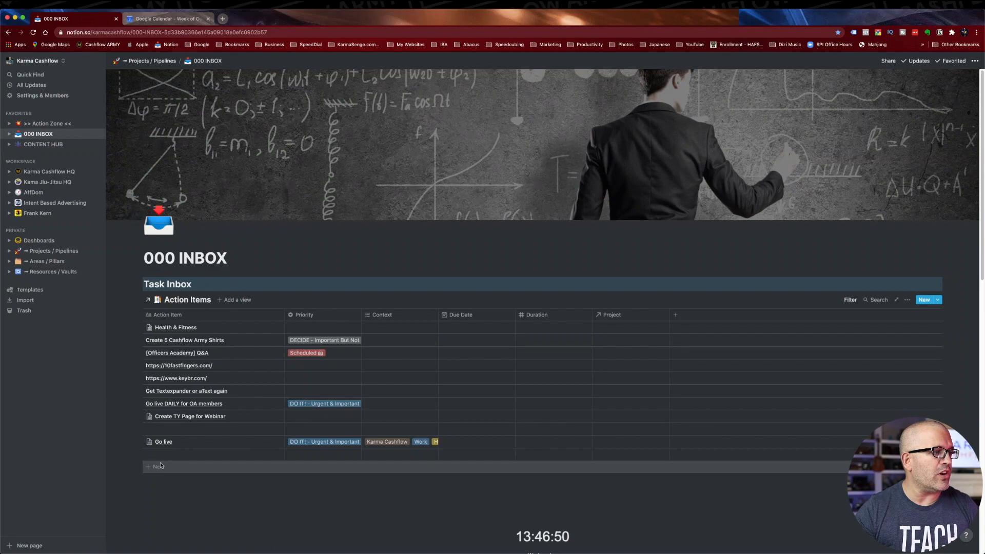
{"action": "left_click", "coordinate": [173, 453]}
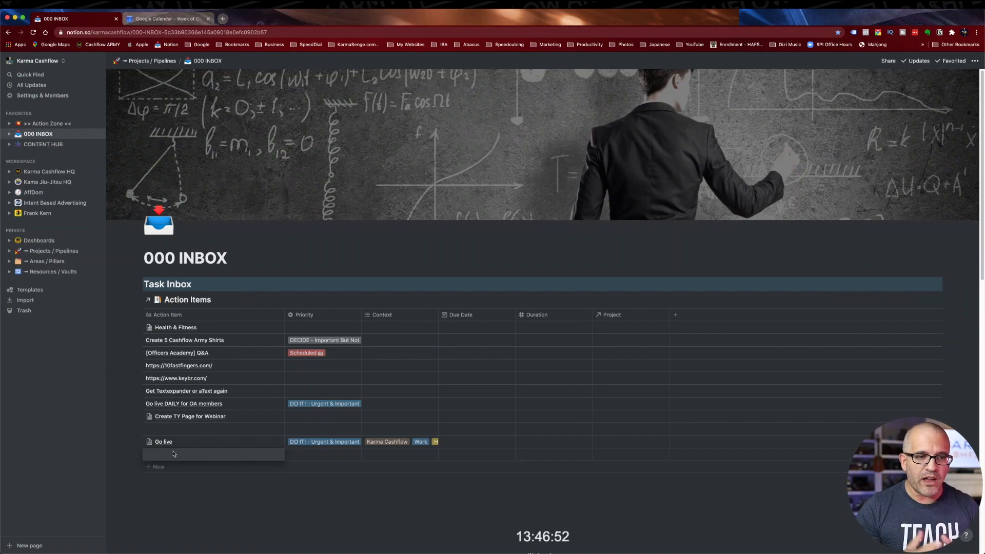
{"action": "type", "text": "Learned abo"}
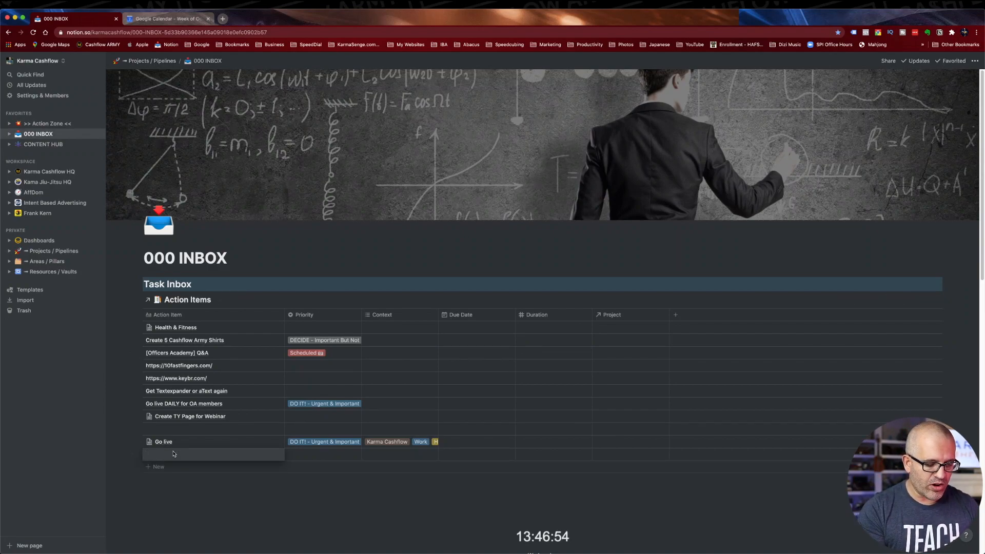
{"action": "type", "text": "ut soemthign"}
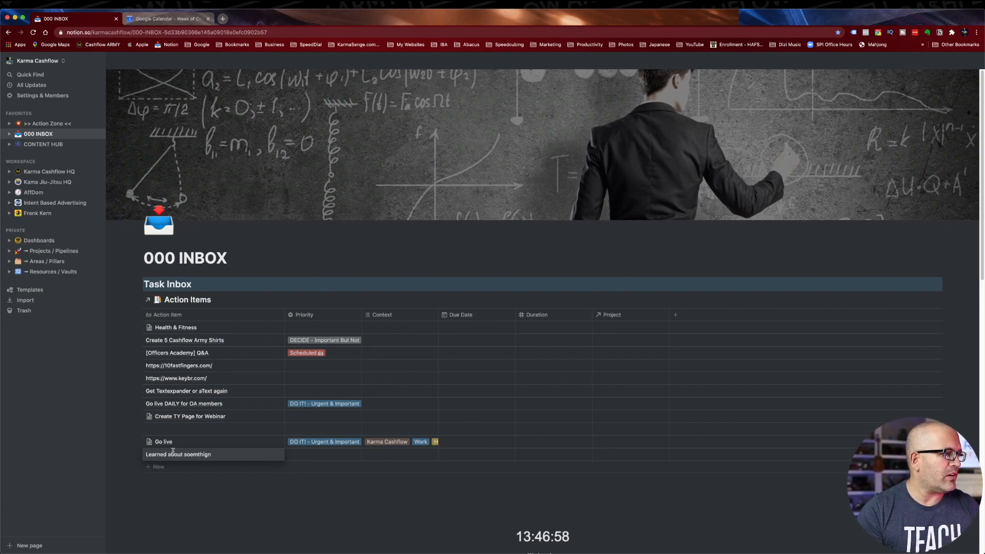
{"action": "key", "text": "BackSpace"}
{"action": "key", "text": "BackSpace"}
{"action": "key", "text": "BackSpace"}
{"action": "key", "text": "BackSpace"}
{"action": "key", "text": "BackSpace"}
{"action": "key", "text": "BackSpace"}
{"action": "type", "text": "mething"}
{"action": "key", "text": "Escape"}
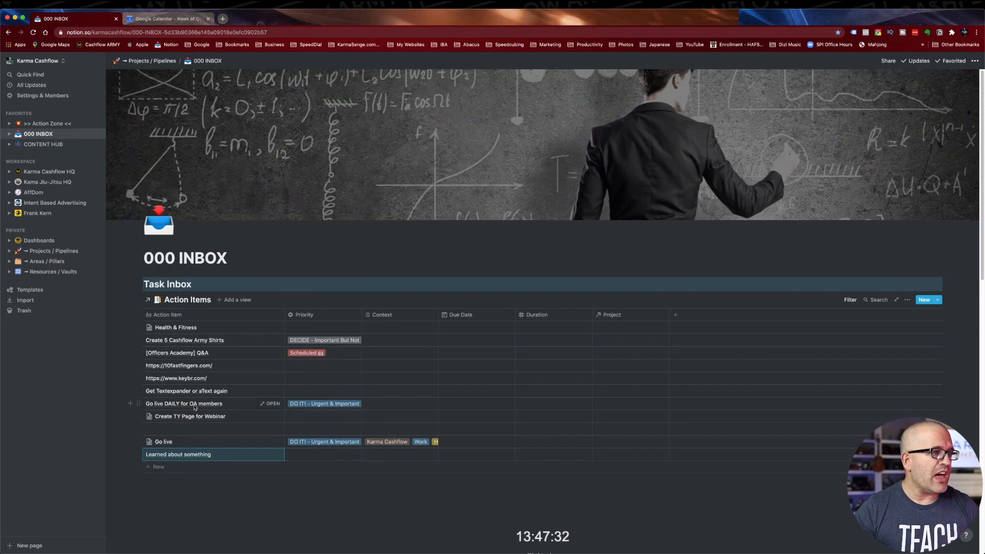
Link the "Go live DAILY for OA members" action item to the project "The OA Live Sessions".
{"action": "left_click", "coordinate": [617, 404]}
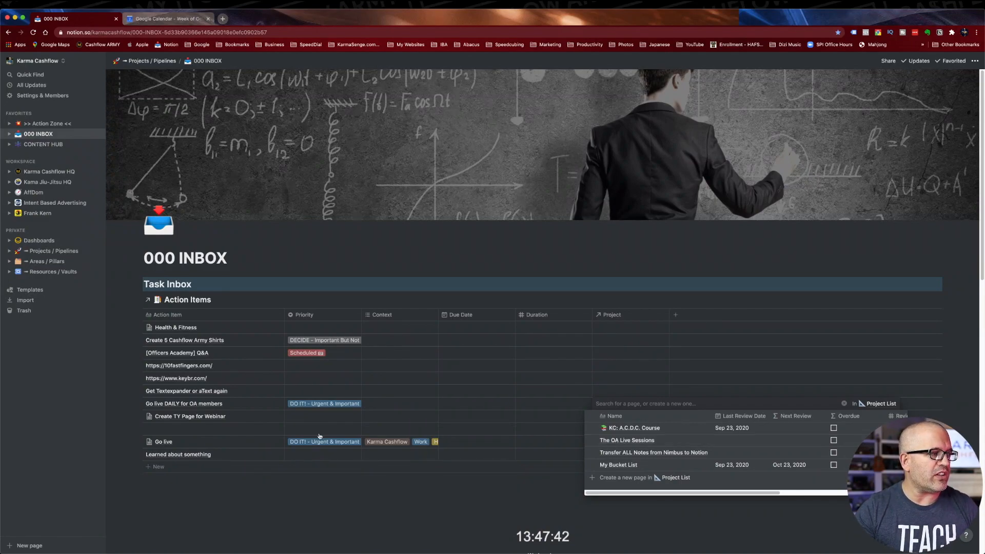
{"action": "left_click", "coordinate": [641, 440]}
{"action": "left_click", "coordinate": [409, 492]}
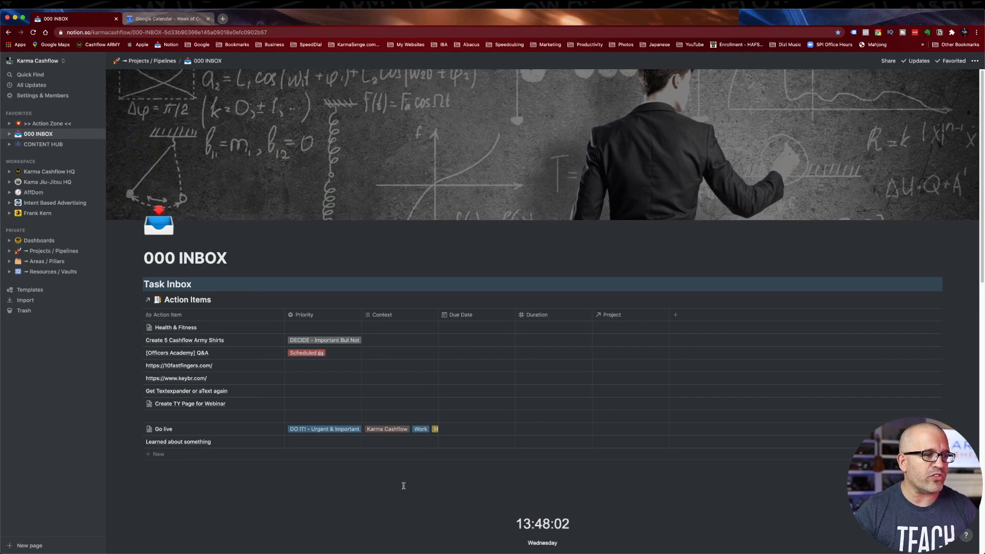
Look over the rest of the 000 INBOX page, including the Eisenhower Matrix and Random Thoughts.
{"action": "scroll", "coordinate": [403, 480], "scroll_direction": "down", "scroll_amount": 10}
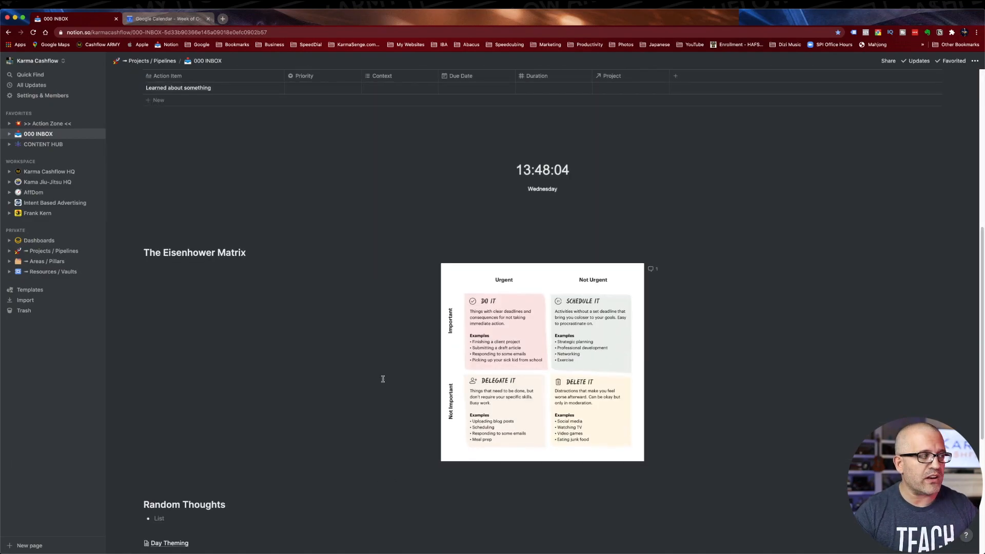
{"action": "scroll", "coordinate": [383, 379], "scroll_direction": "down", "scroll_amount": 7}
{"action": "scroll", "coordinate": [383, 379], "scroll_direction": "up", "scroll_amount": 5}
{"action": "scroll", "coordinate": [382, 379], "scroll_direction": "up", "scroll_amount": 11}
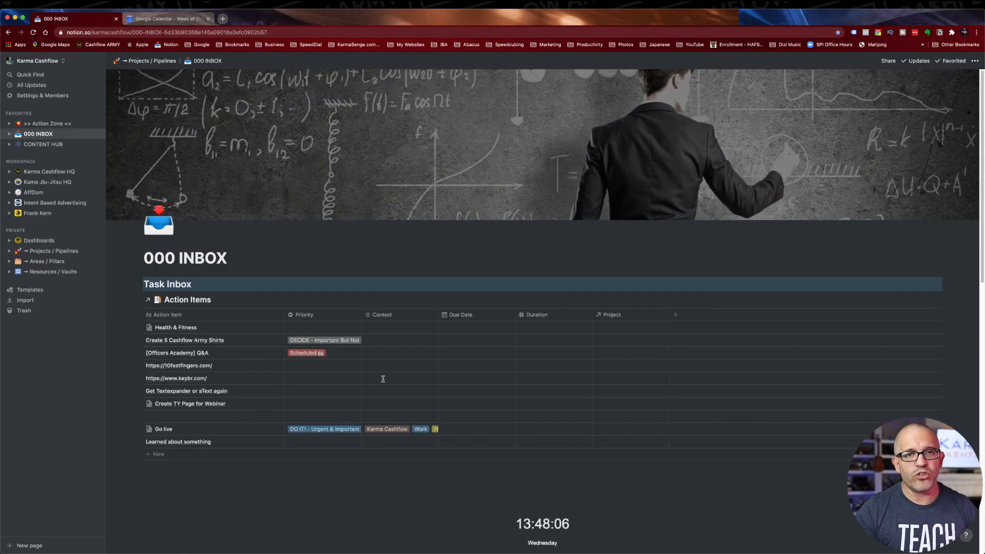
Open CONTENT HUB from Karma Cashflow HQ and create an entry from the YouTube Template, opened as a full page.
{"action": "left_click", "coordinate": [49, 171]}
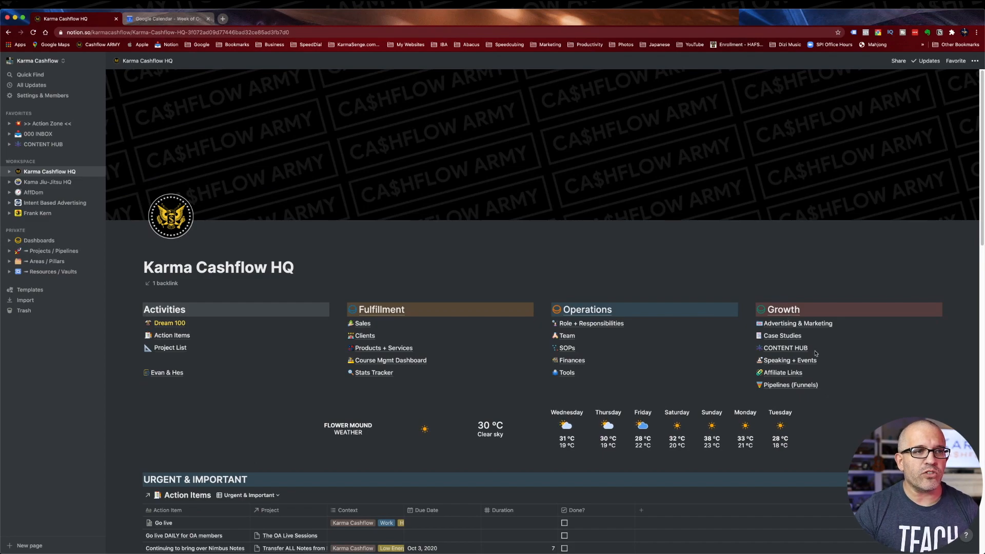
{"action": "left_click", "coordinate": [787, 348]}
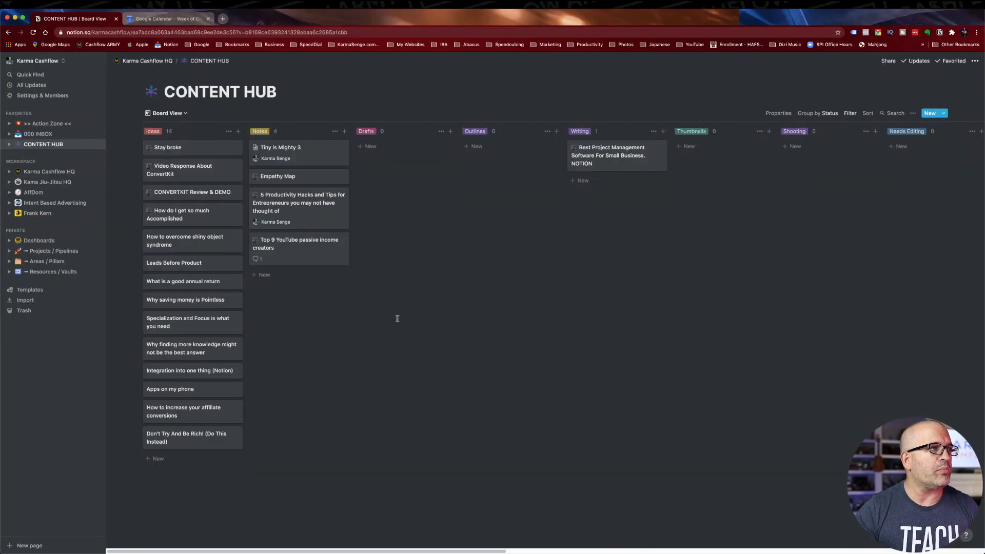
{"action": "left_click", "coordinate": [943, 116]}
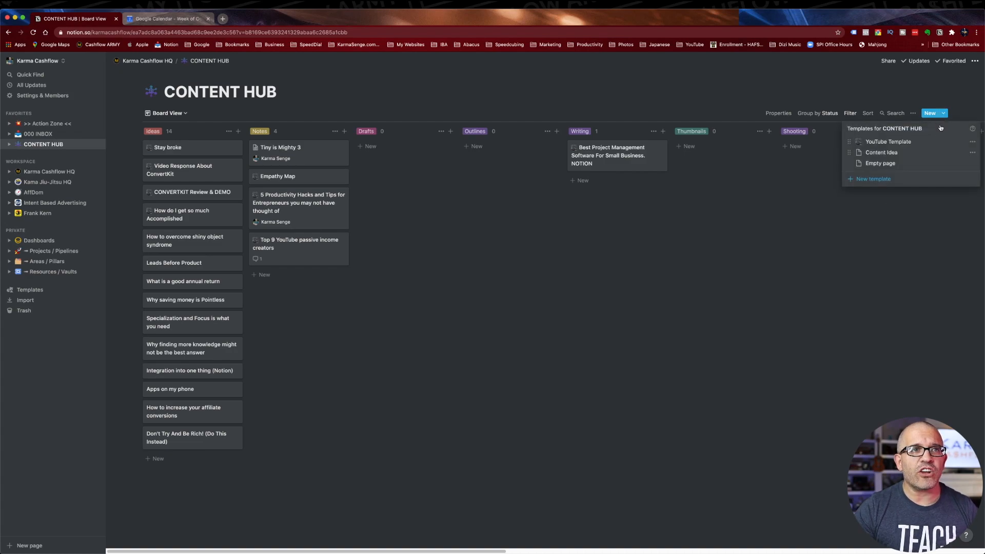
{"action": "left_click", "coordinate": [901, 144]}
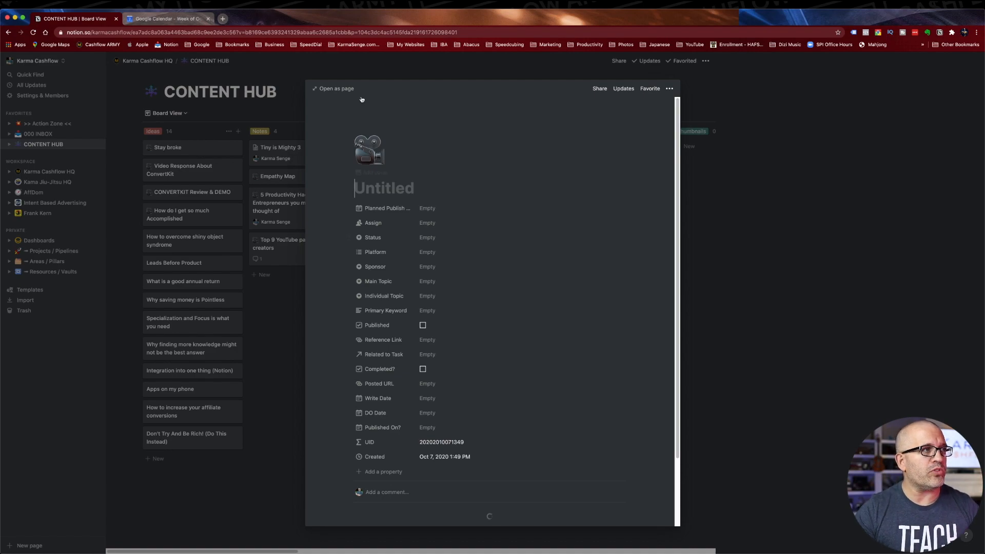
{"action": "left_click", "coordinate": [337, 89]}
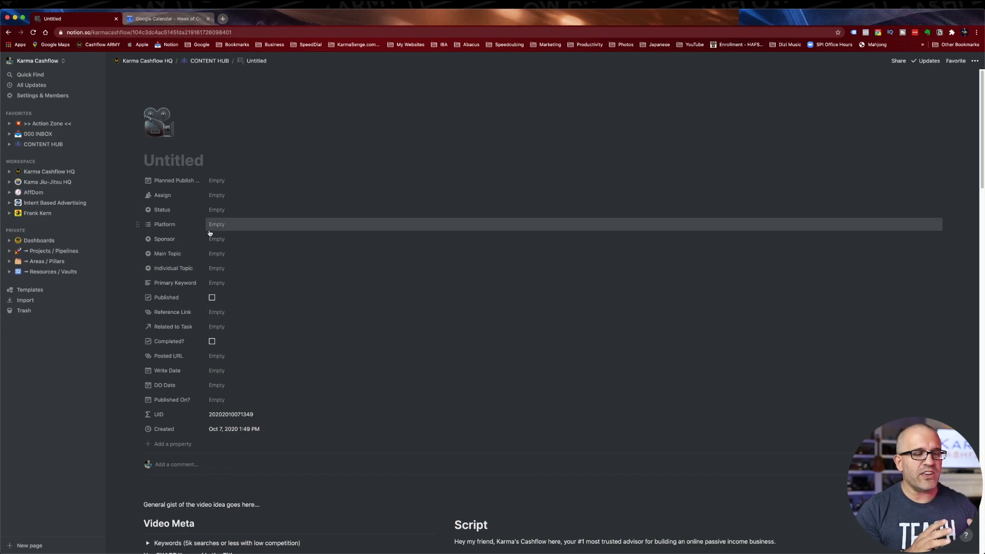
Set the new entry's planned publish date to Oct 9, 2020 and its status to Ideas.
{"action": "left_click", "coordinate": [215, 182]}
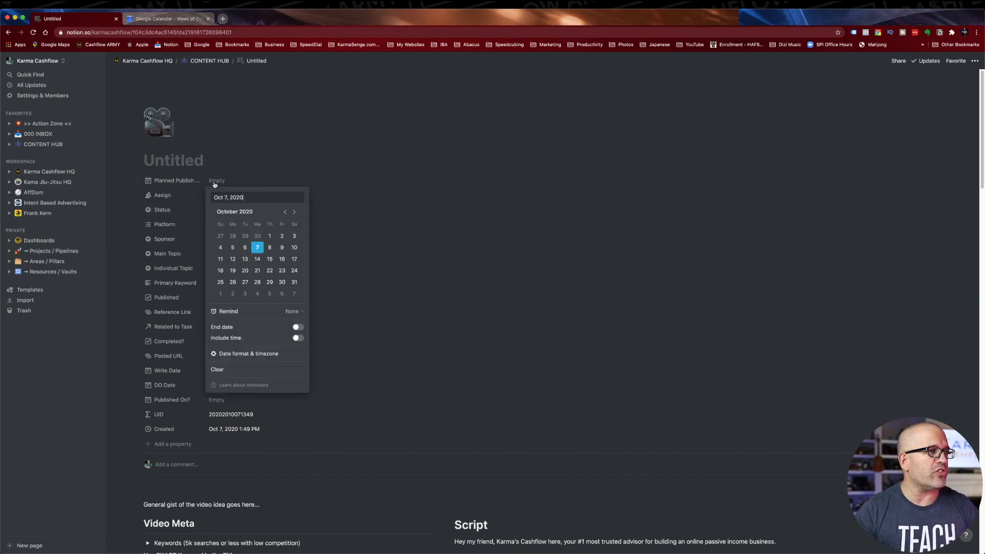
{"action": "left_click", "coordinate": [282, 248]}
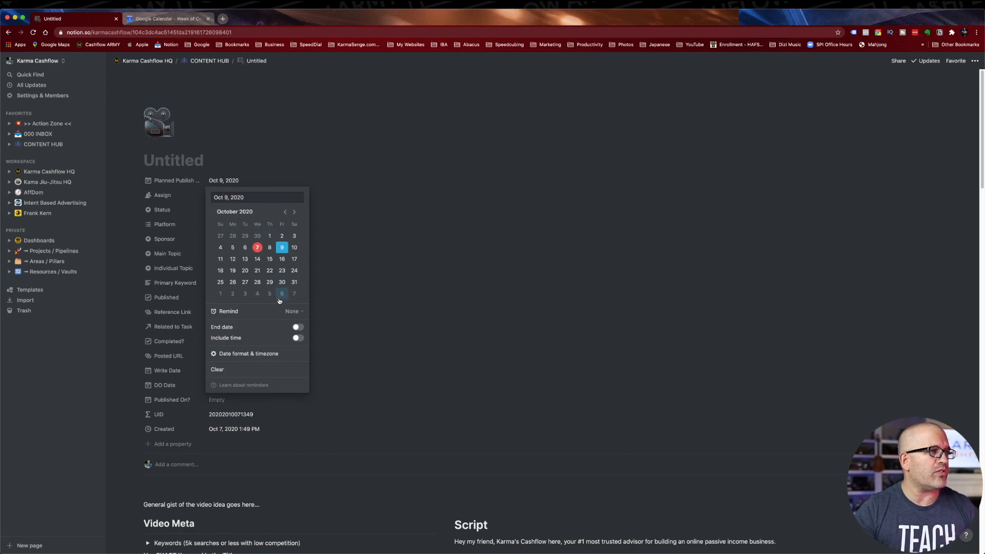
{"action": "left_click", "coordinate": [281, 173]}
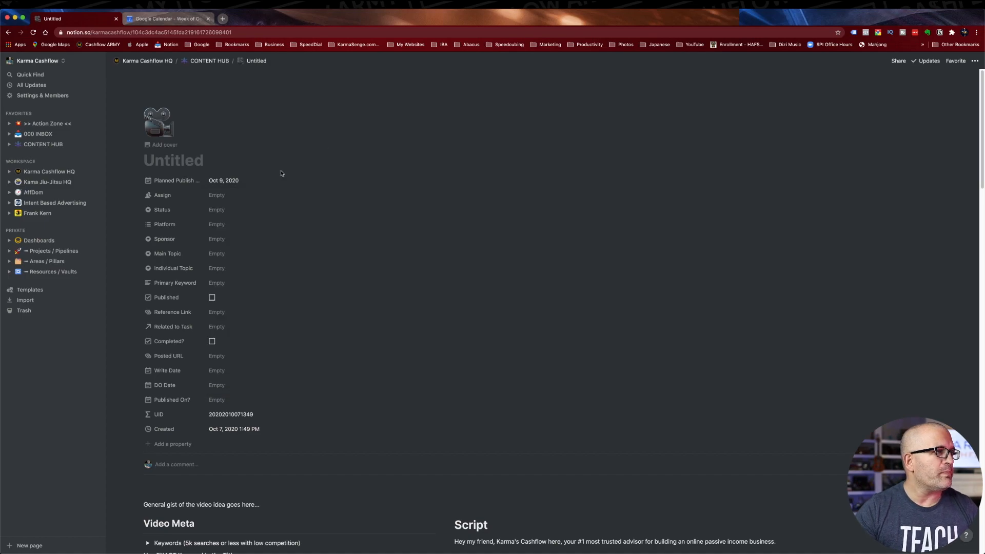
{"action": "left_click", "coordinate": [233, 210]}
{"action": "left_click", "coordinate": [232, 236]}
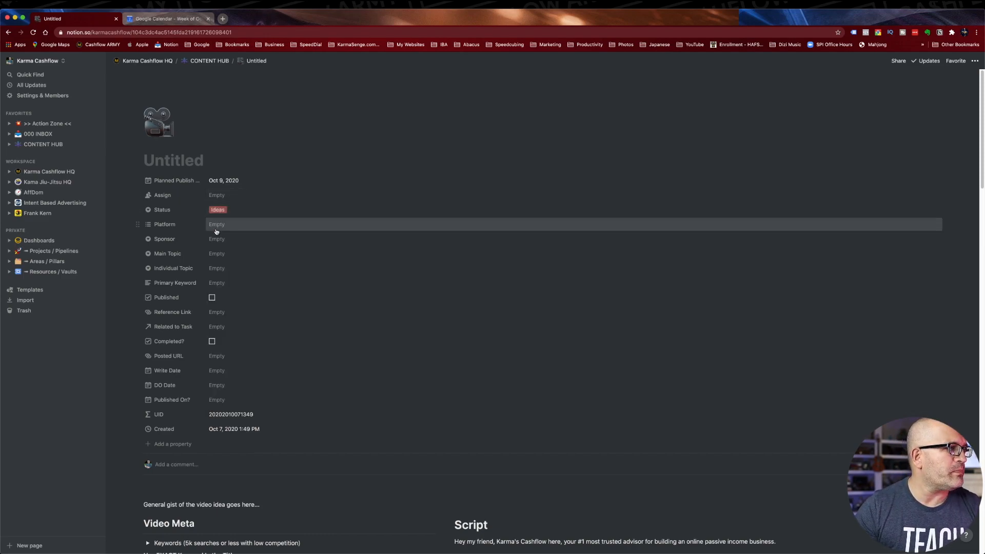
Set the entry's platform to YouTube and its main topic to Money.
{"action": "left_click", "coordinate": [215, 226]}
{"action": "left_click", "coordinate": [224, 261]}
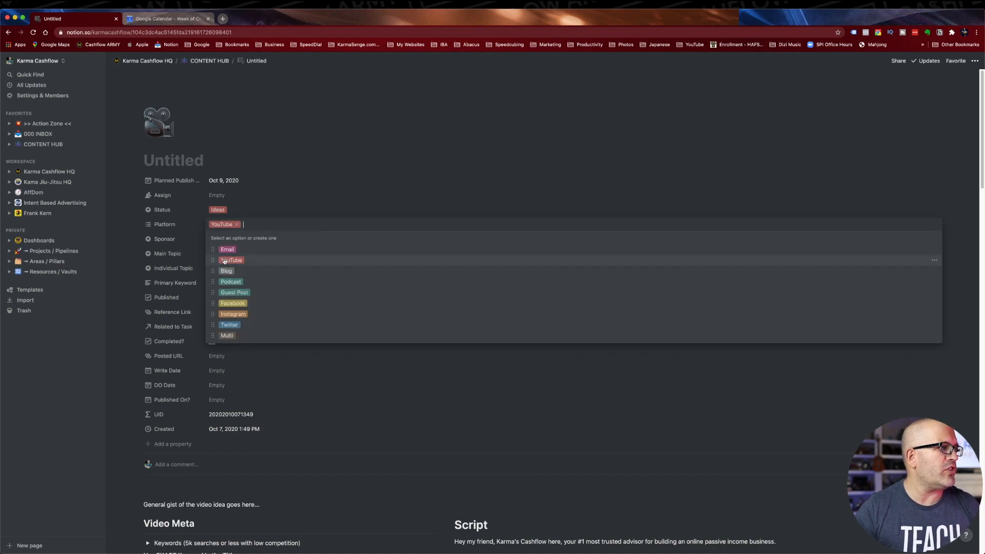
{"action": "left_click", "coordinate": [110, 265]}
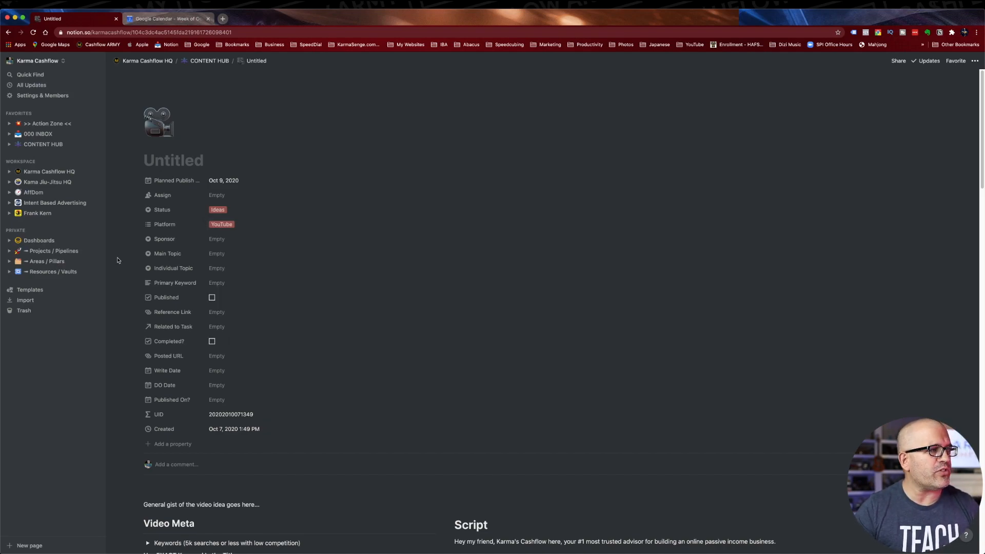
{"action": "left_click", "coordinate": [221, 255]}
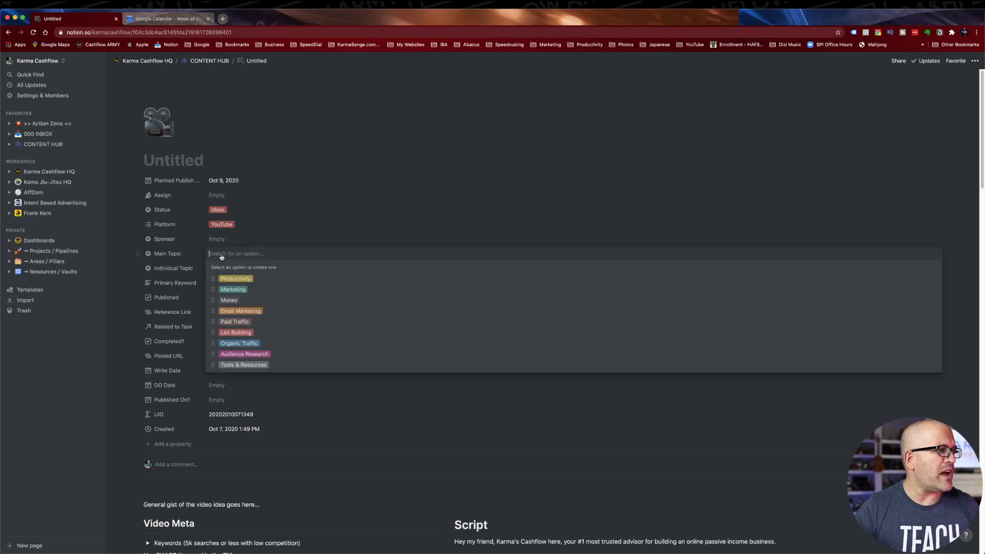
{"action": "left_click", "coordinate": [237, 302]}
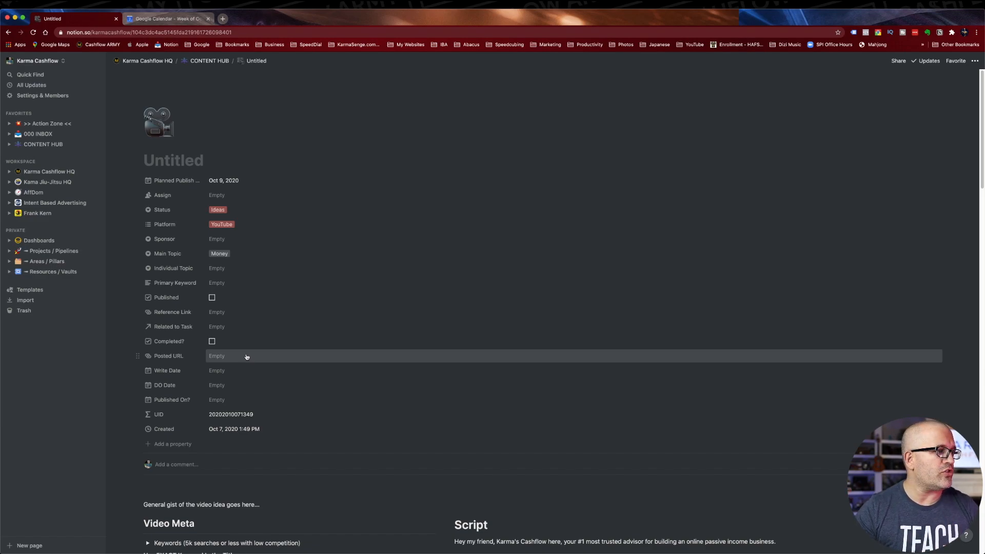
Set the entry's Write Date to Oct 7, 2020 and its DO Date to Oct 8, 2020.
{"action": "left_click", "coordinate": [226, 371]}
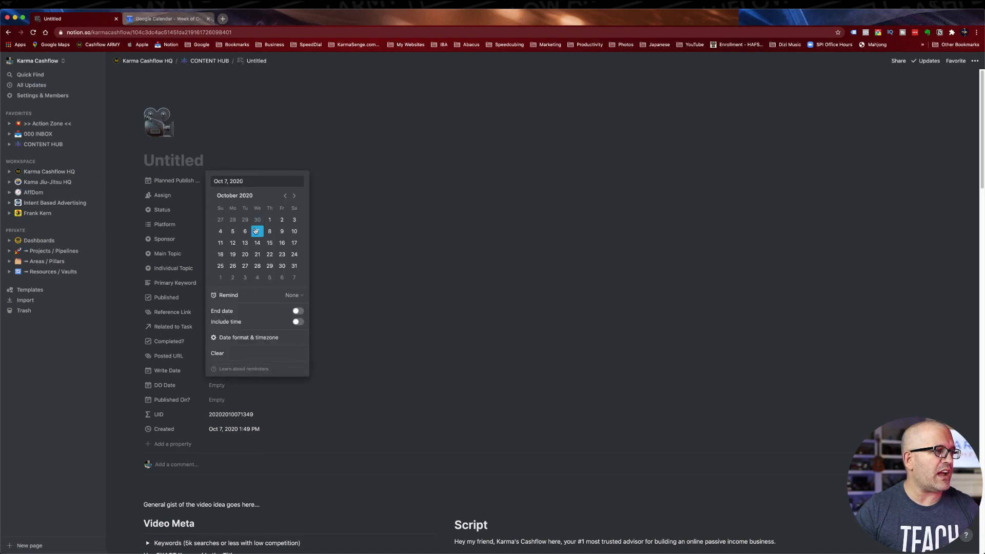
{"action": "left_click", "coordinate": [125, 376]}
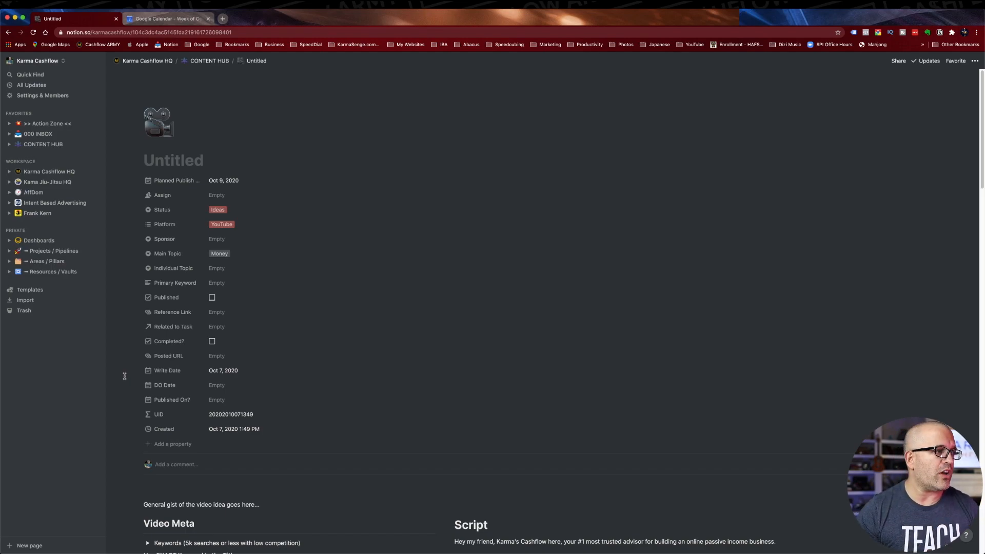
{"action": "left_click", "coordinate": [218, 385]}
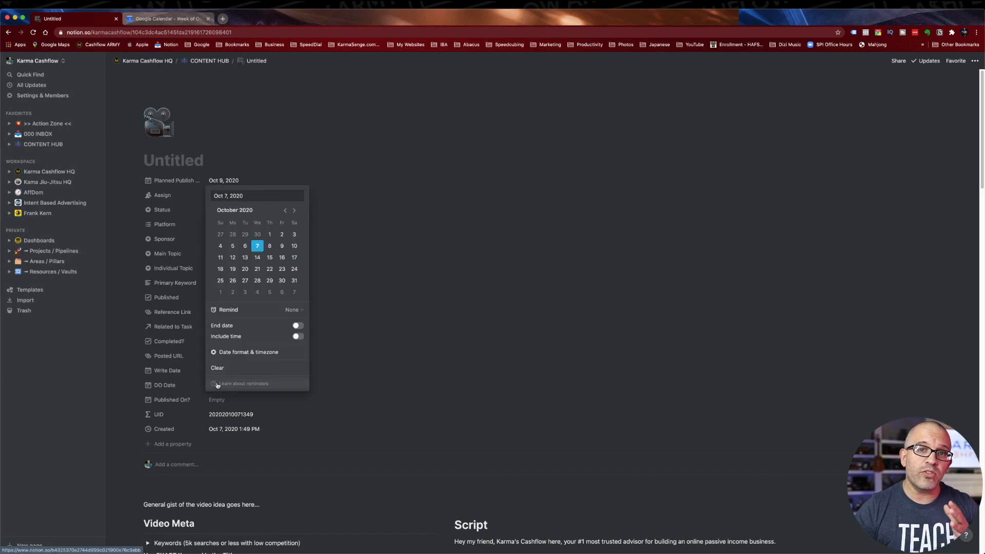
{"action": "left_click", "coordinate": [270, 247]}
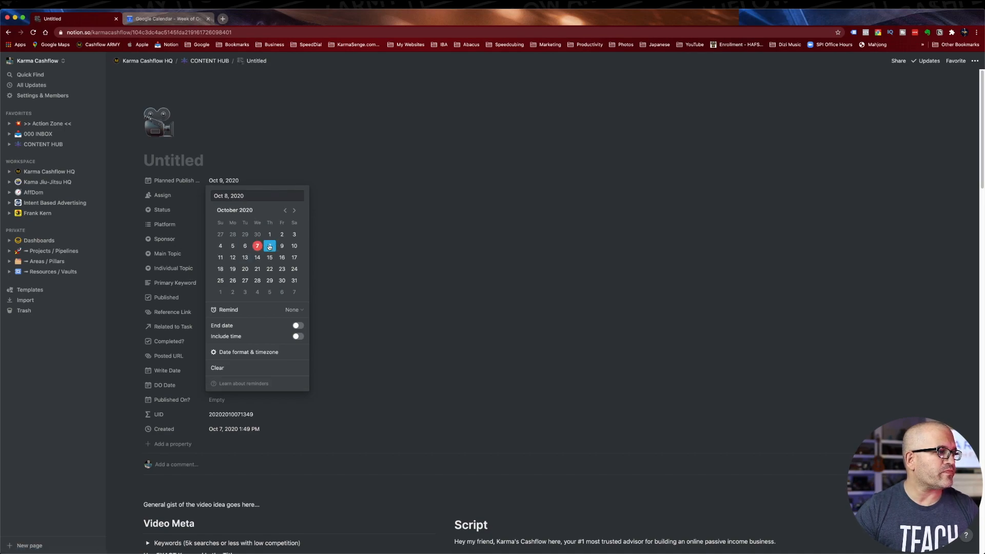
{"action": "left_click", "coordinate": [127, 353]}
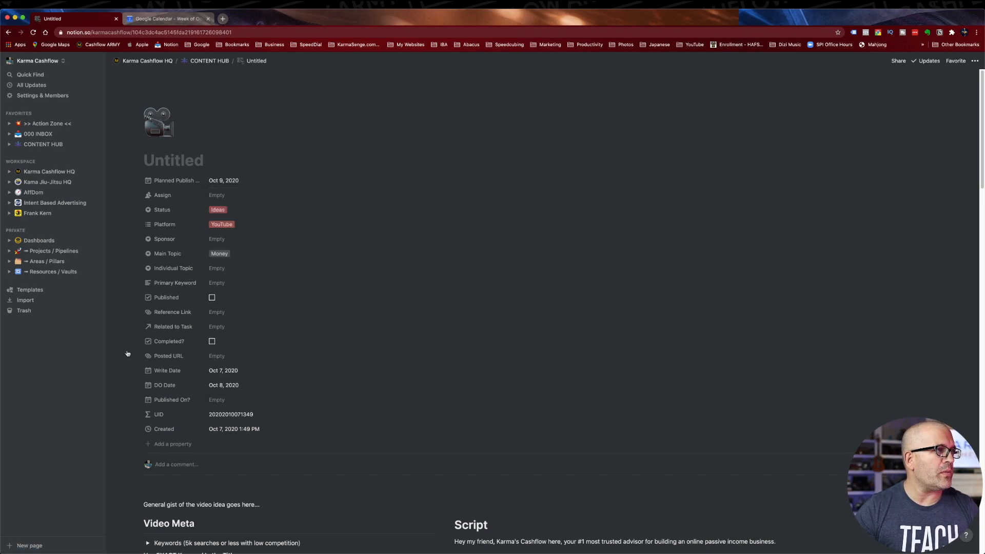
Title the content entry "ConvertKit Demo".
{"action": "left_click", "coordinate": [189, 161]}
{"action": "type", "text": "ConvertKit Demo"}
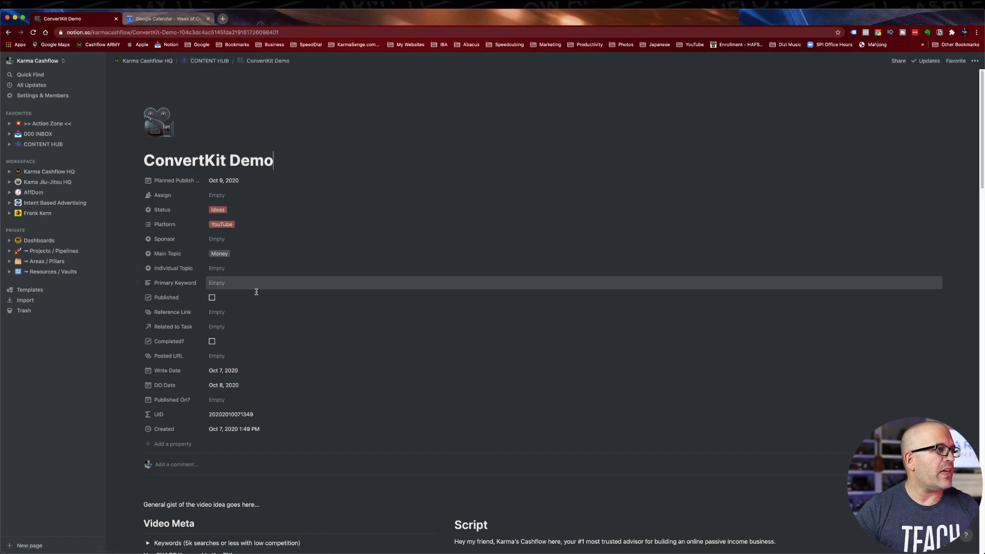
{"action": "left_click", "coordinate": [128, 221]}
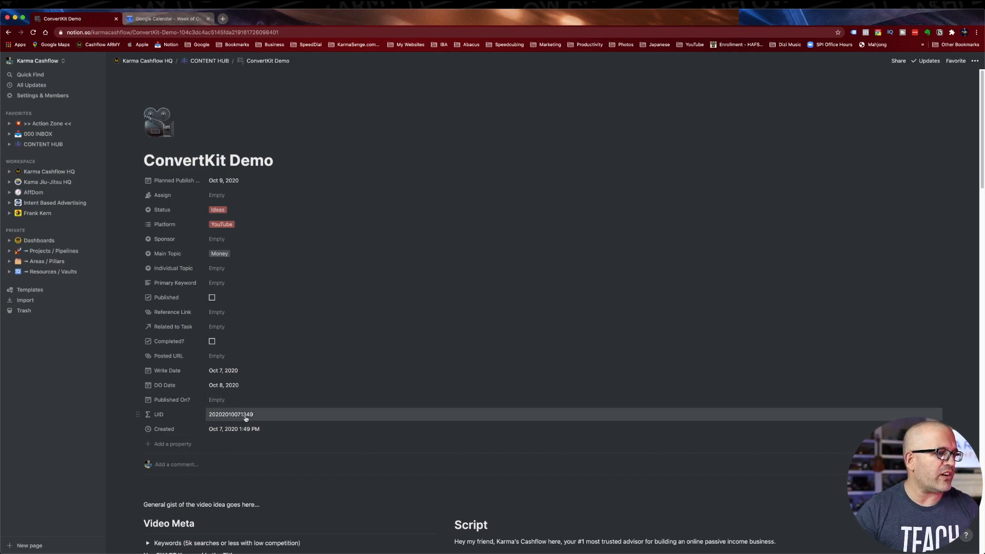
Look through the ConvertKit Demo page's template layout and review its Main Transformation and Title Ideas sections.
{"action": "scroll", "coordinate": [245, 419], "scroll_direction": "down", "scroll_amount": 5}
{"action": "scroll", "coordinate": [244, 418], "scroll_direction": "down", "scroll_amount": 15}
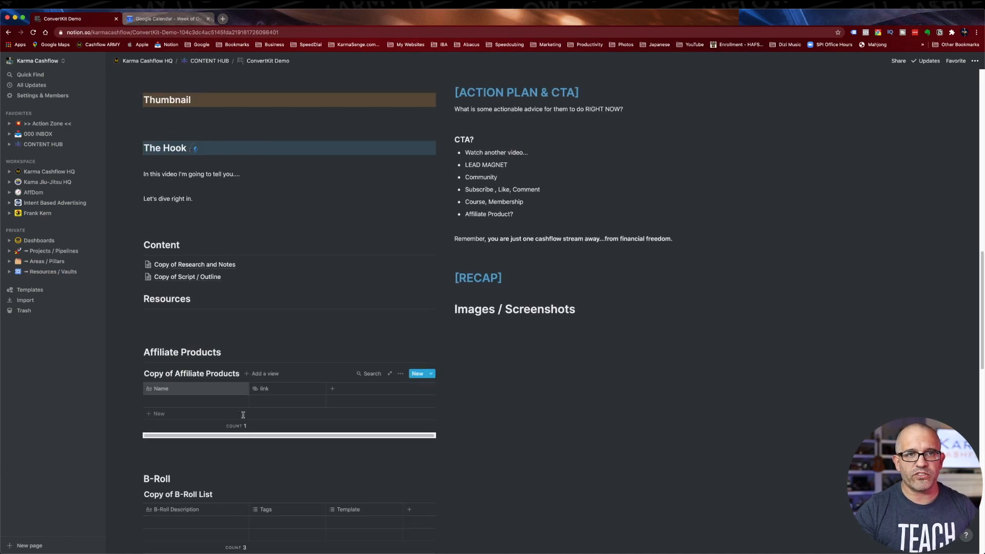
{"action": "scroll", "coordinate": [242, 411], "scroll_direction": "up", "scroll_amount": 20}
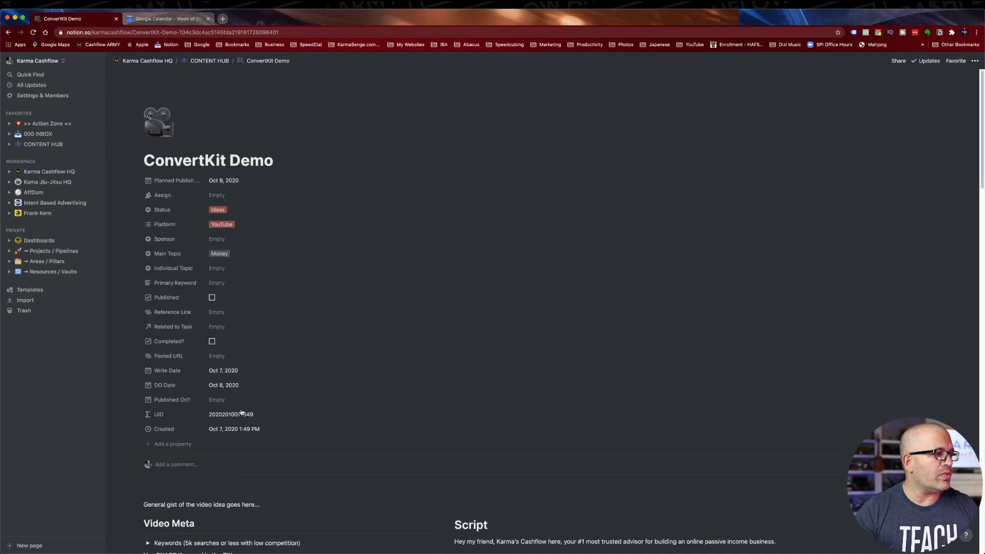
{"action": "scroll", "coordinate": [242, 409], "scroll_direction": "down", "scroll_amount": 4}
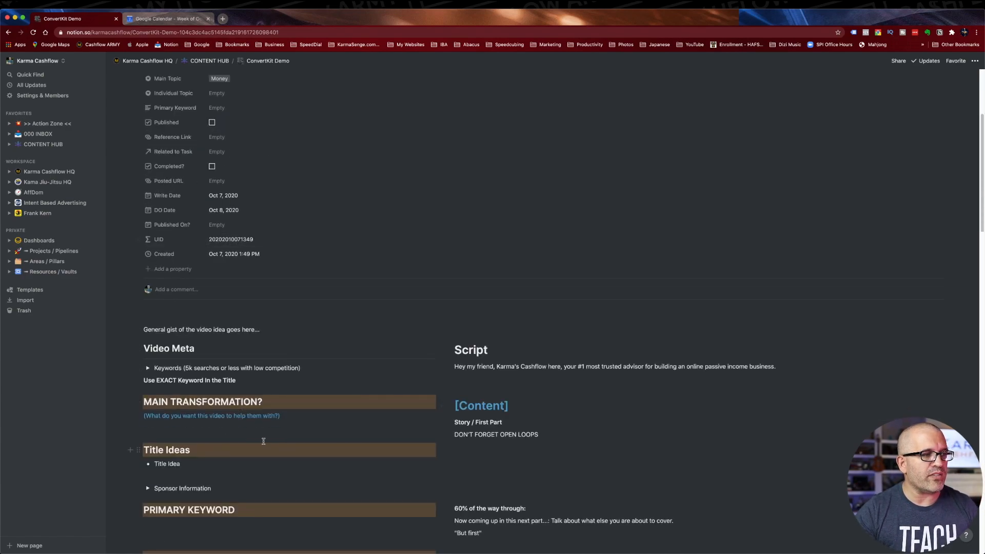
{"action": "scroll", "coordinate": [289, 431], "scroll_direction": "down", "scroll_amount": 1}
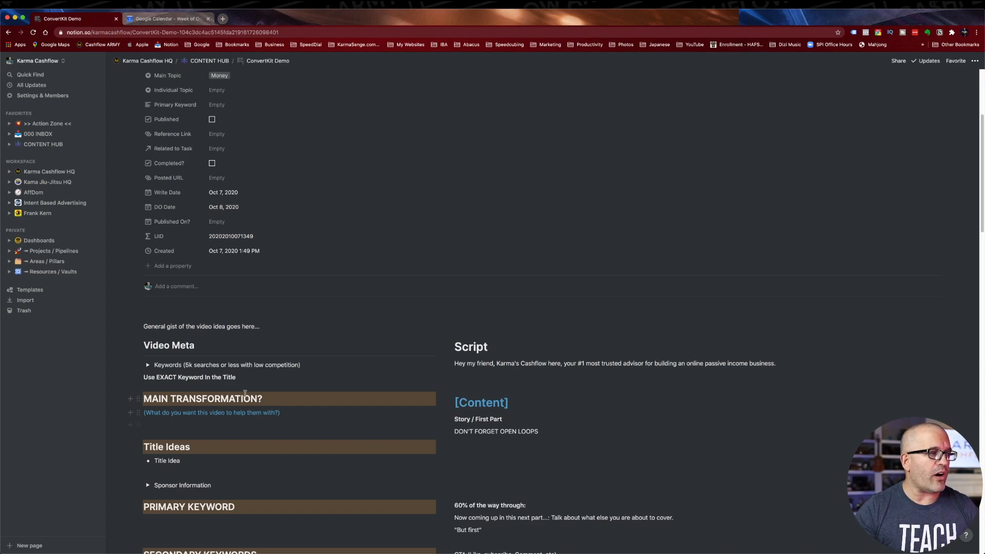
{"action": "left_click", "coordinate": [233, 428]}
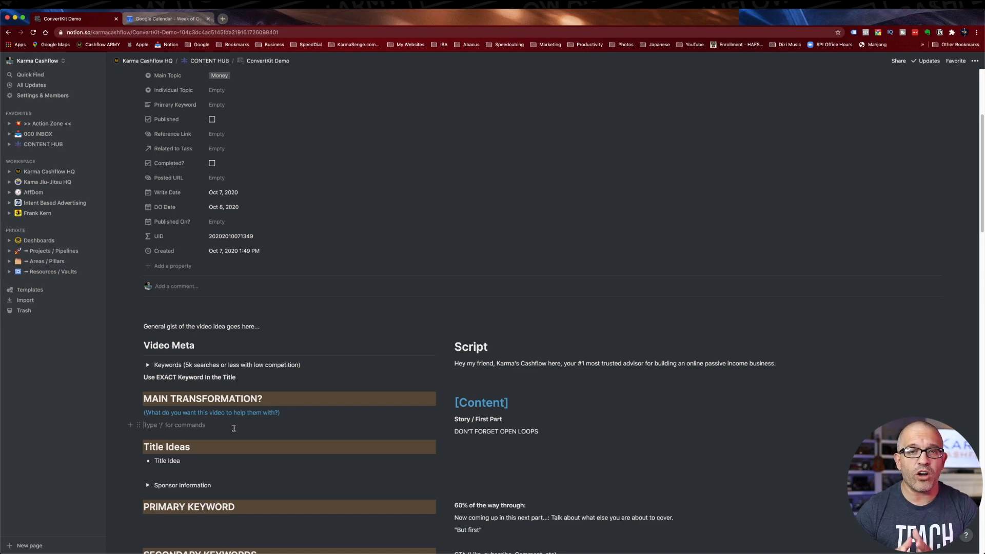
{"action": "scroll", "coordinate": [234, 429], "scroll_direction": "down", "scroll_amount": 1}
{"action": "left_click", "coordinate": [194, 453]}
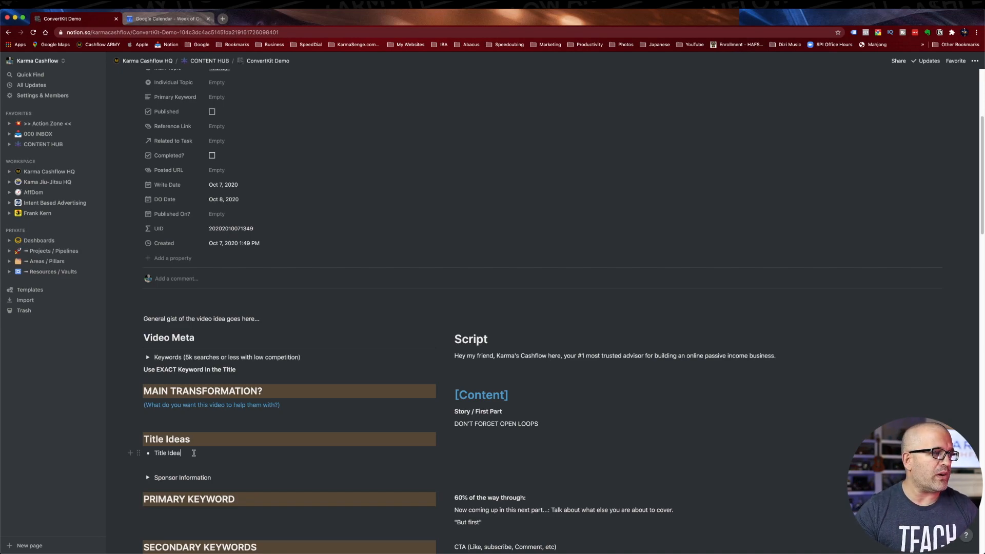
{"action": "scroll", "coordinate": [194, 453], "scroll_direction": "down", "scroll_amount": 3}
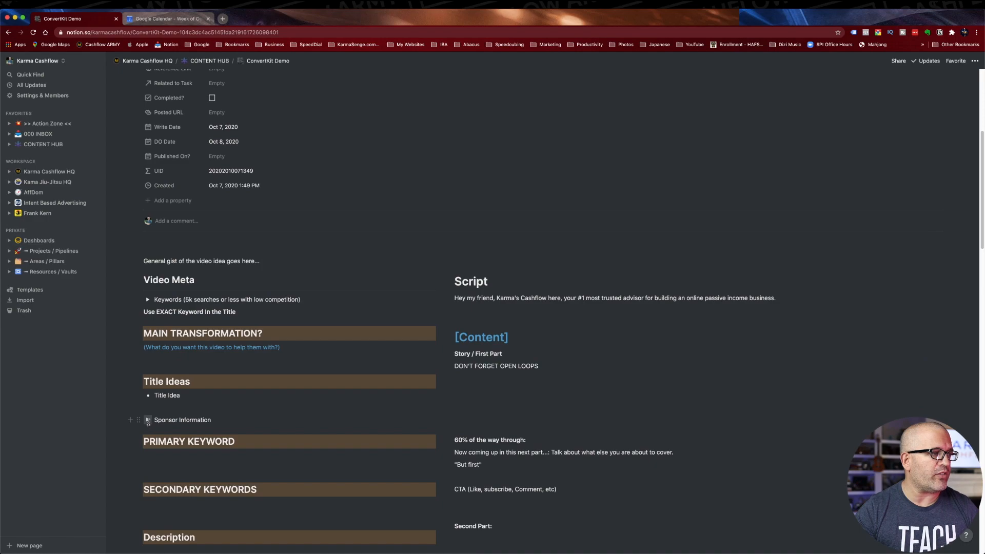
Expand the Sponsor Information toggle to review its sponsor, URL and CTA fields, and collapse it again.
{"action": "left_click", "coordinate": [148, 420]}
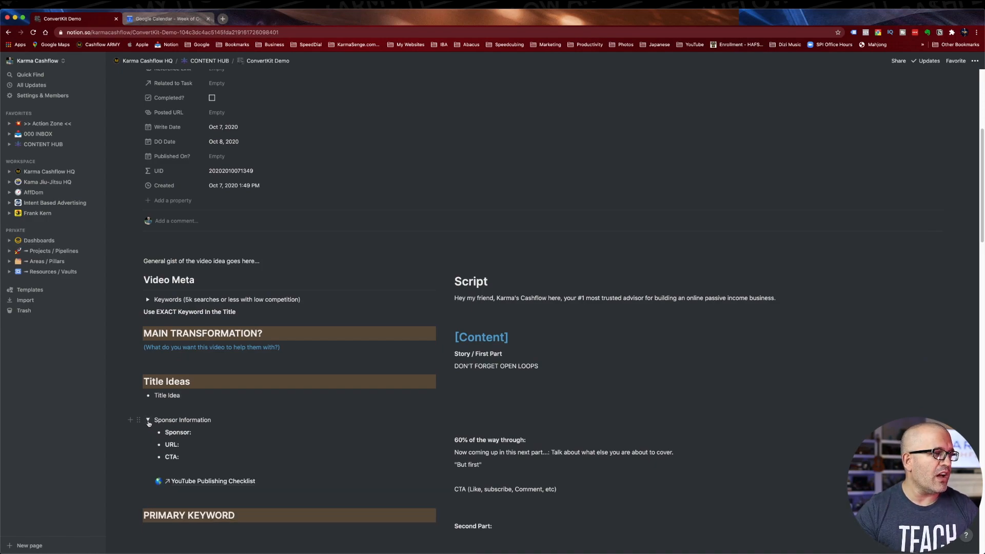
{"action": "left_click", "coordinate": [200, 459]}
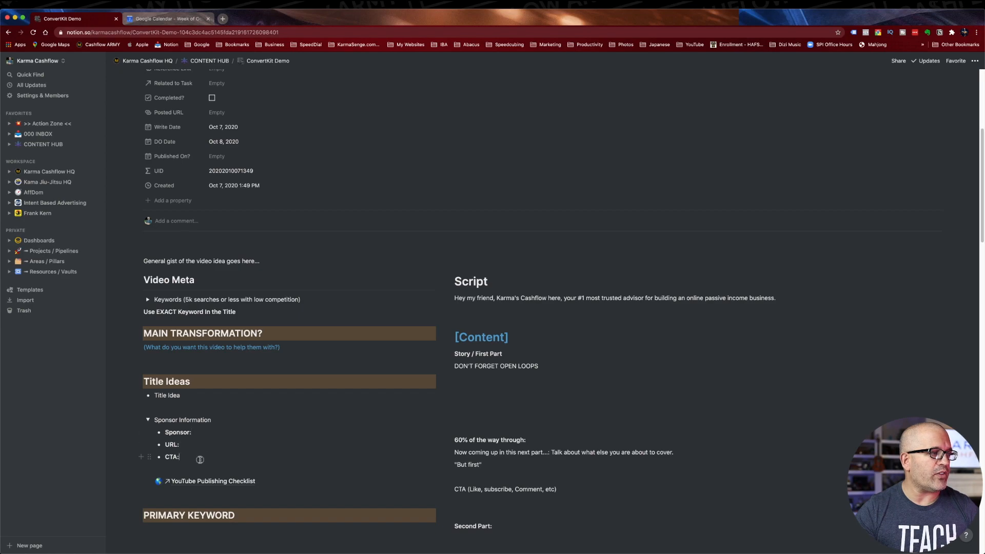
{"action": "left_click", "coordinate": [147, 420]}
{"action": "scroll", "coordinate": [284, 419], "scroll_direction": "down", "scroll_amount": 1}
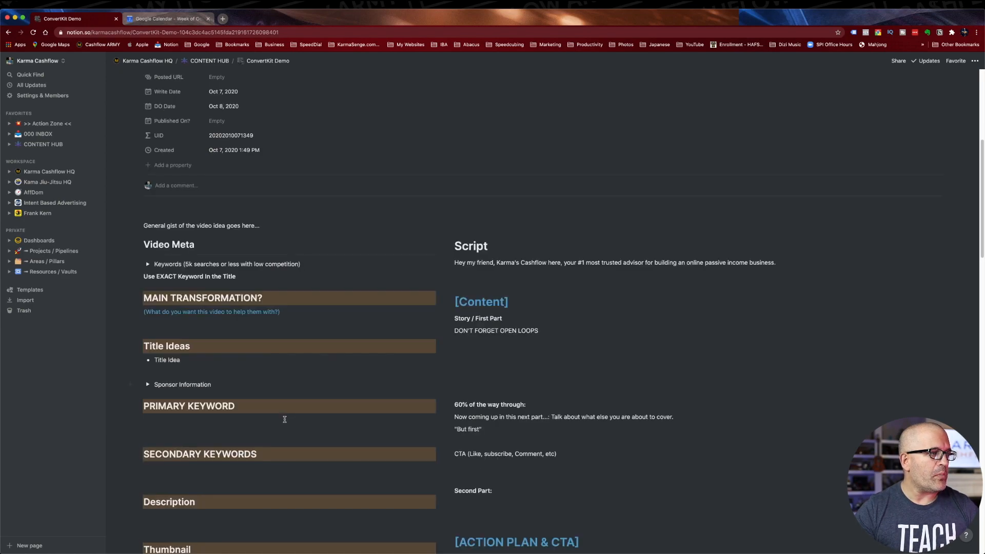
Review the Primary Keyword, Secondary Keywords and Description sections of the video template.
{"action": "scroll", "coordinate": [284, 419], "scroll_direction": "down", "scroll_amount": 3}
{"action": "left_click", "coordinate": [244, 334]}
{"action": "left_click", "coordinate": [240, 387]}
{"action": "scroll", "coordinate": [238, 380], "scroll_direction": "down", "scroll_amount": 3}
{"action": "left_click", "coordinate": [226, 315]}
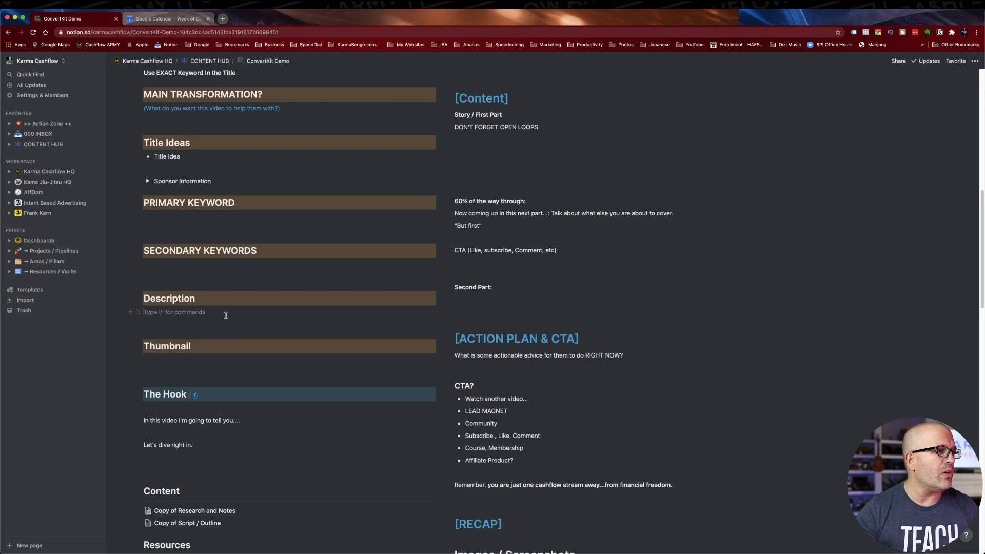
Review the Thumbnail section and the intro lines of The Hook in the video template.
{"action": "left_click", "coordinate": [190, 367]}
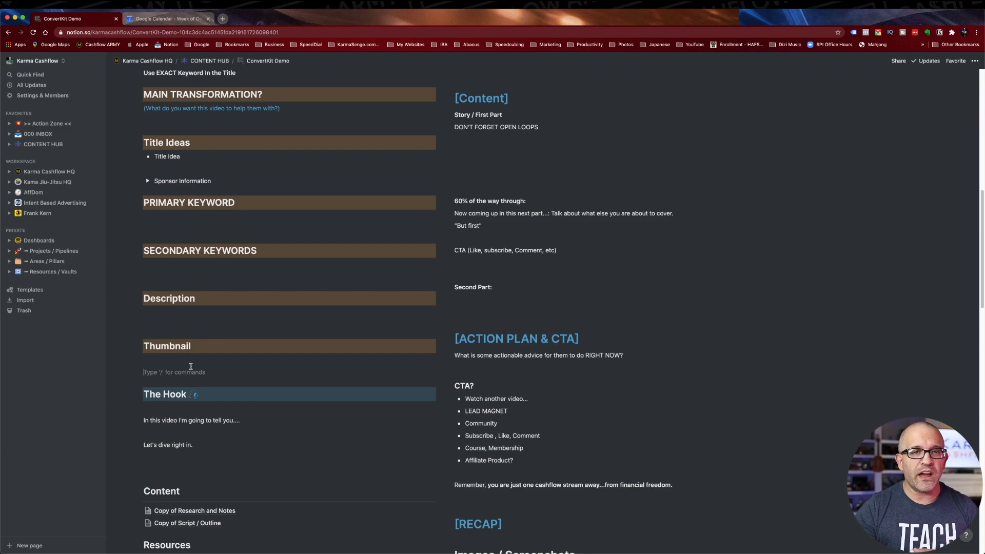
{"action": "scroll", "coordinate": [194, 372], "scroll_direction": "down", "scroll_amount": 1}
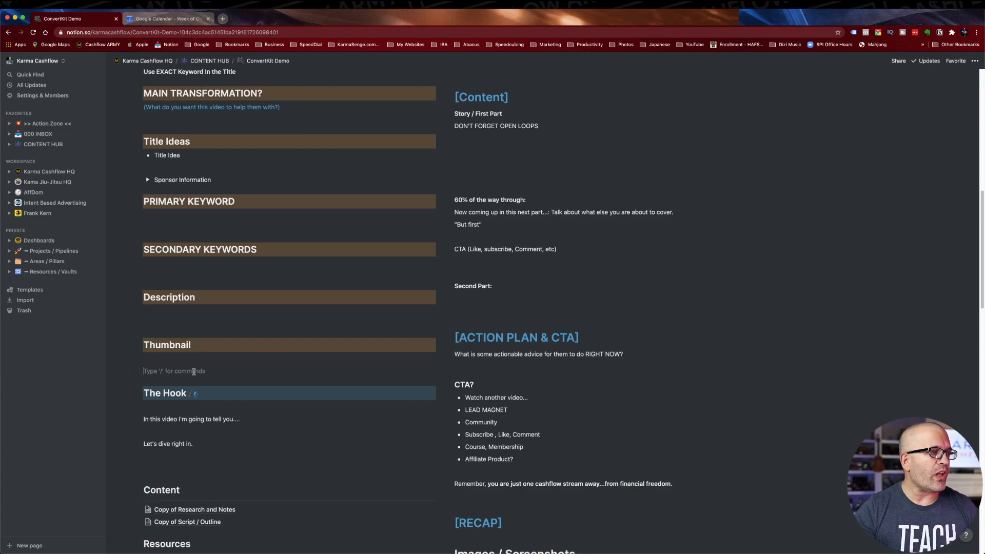
{"action": "left_click", "coordinate": [262, 417]}
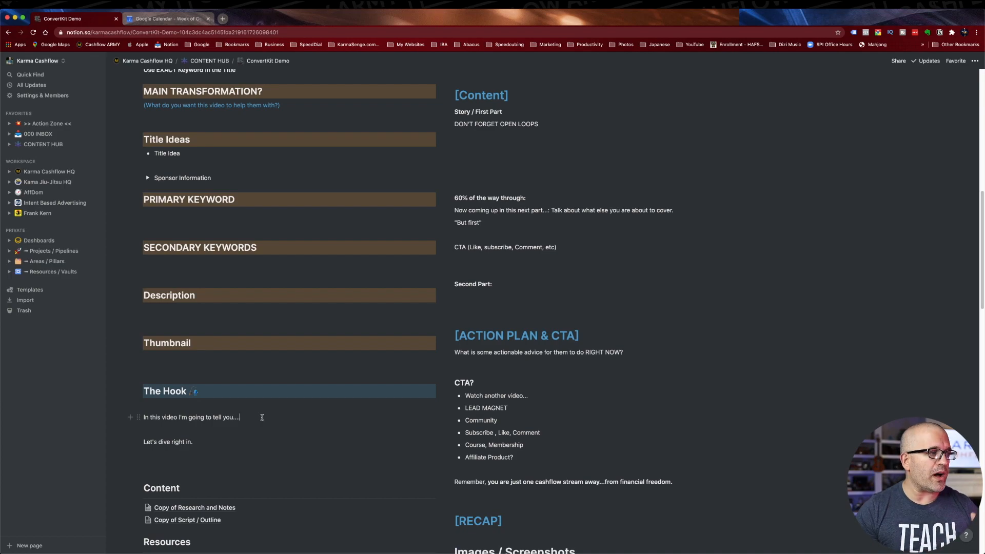
{"action": "scroll", "coordinate": [257, 411], "scroll_direction": "down", "scroll_amount": 6}
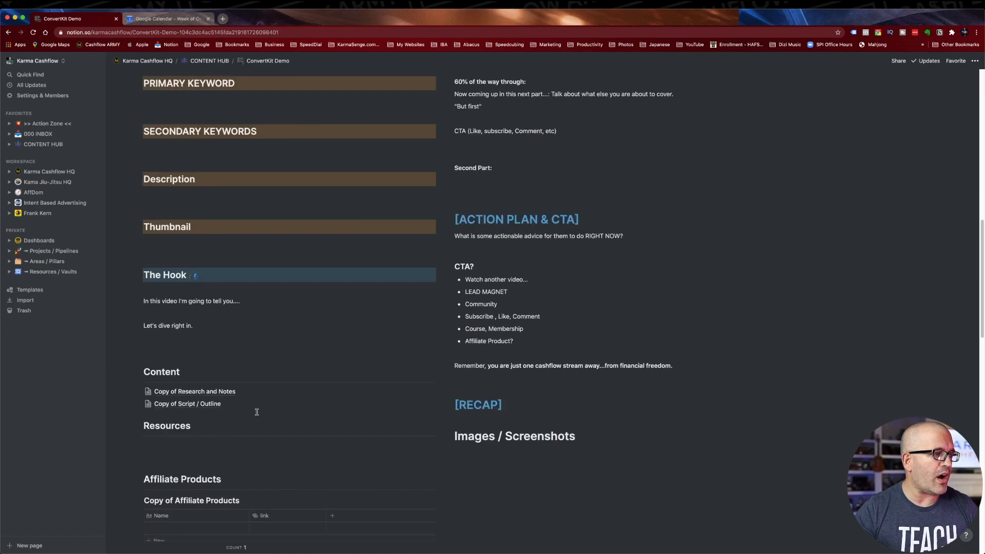
Look through the template's Resources, Affiliate Products, B-Roll and What's The Story sections.
{"action": "scroll", "coordinate": [253, 382], "scroll_direction": "down", "scroll_amount": 1}
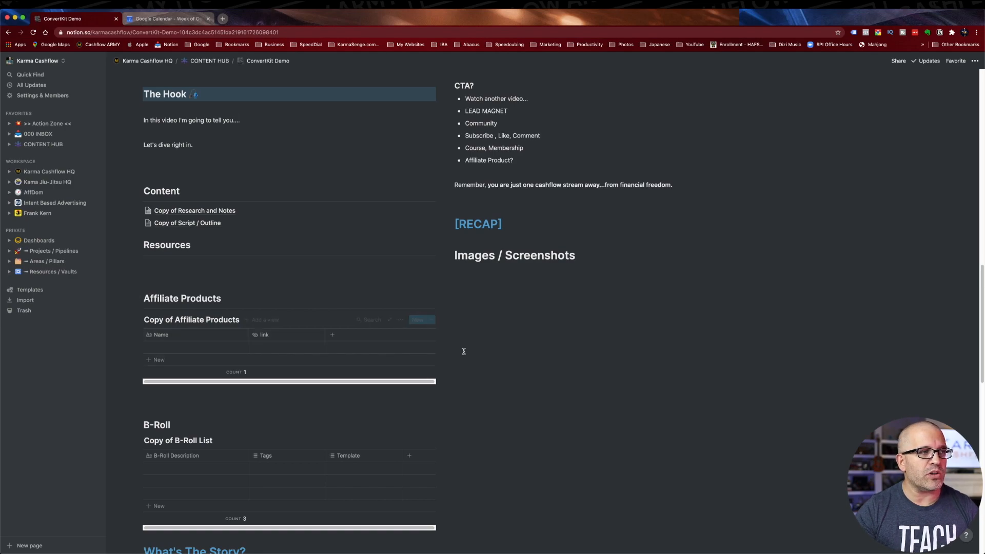
{"action": "scroll", "coordinate": [372, 367], "scroll_direction": "down", "scroll_amount": 3}
{"action": "scroll", "coordinate": [371, 367], "scroll_direction": "down", "scroll_amount": 5}
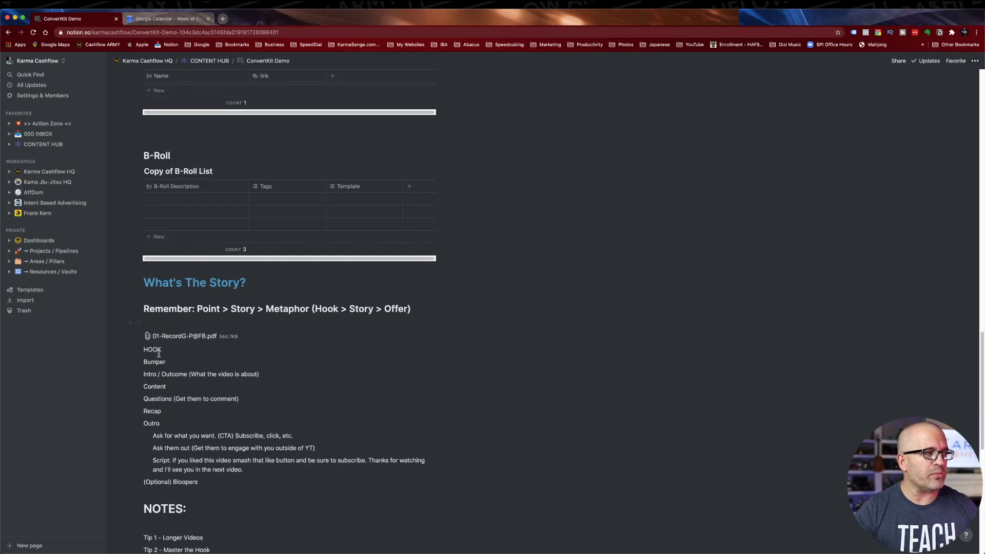
Review the ConvertKit Demo page's properties and its Video Meta sections again.
{"action": "scroll", "coordinate": [306, 344], "scroll_direction": "up", "scroll_amount": 6}
{"action": "scroll", "coordinate": [306, 344], "scroll_direction": "up", "scroll_amount": 16}
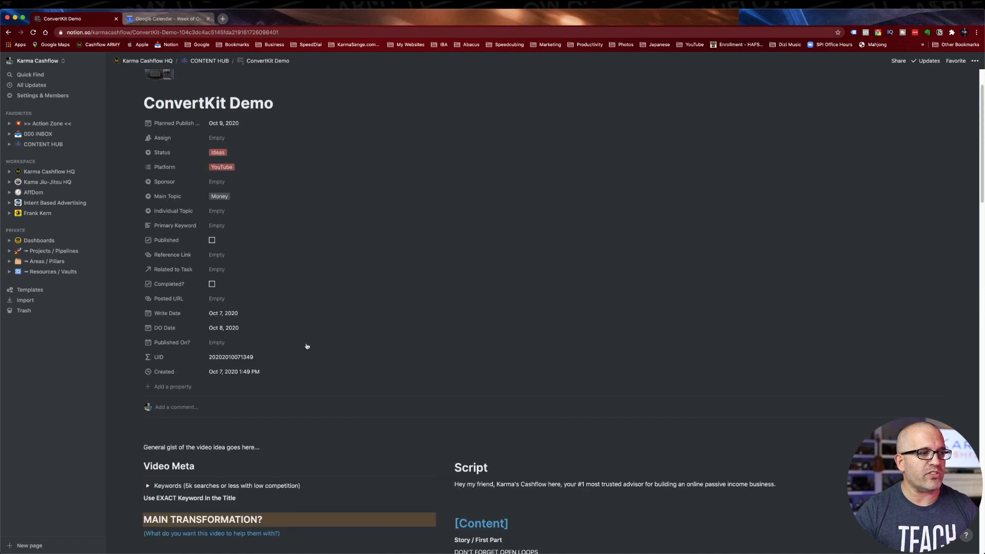
{"action": "scroll", "coordinate": [307, 347], "scroll_direction": "down", "scroll_amount": 5}
{"action": "scroll", "coordinate": [307, 346], "scroll_direction": "down", "scroll_amount": 2}
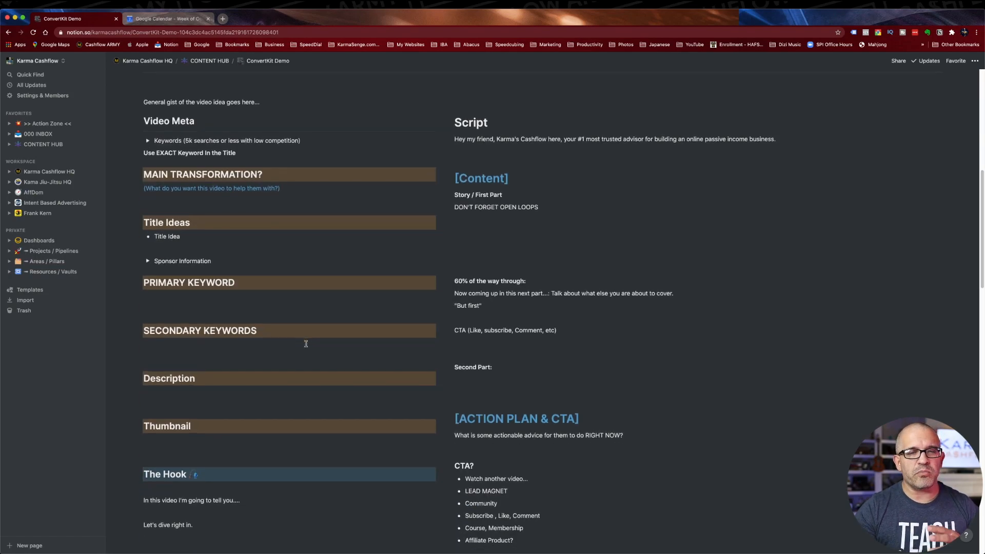
{"action": "scroll", "coordinate": [600, 319], "scroll_direction": "up", "scroll_amount": 5}
{"action": "scroll", "coordinate": [589, 318], "scroll_direction": "up", "scroll_amount": 2}
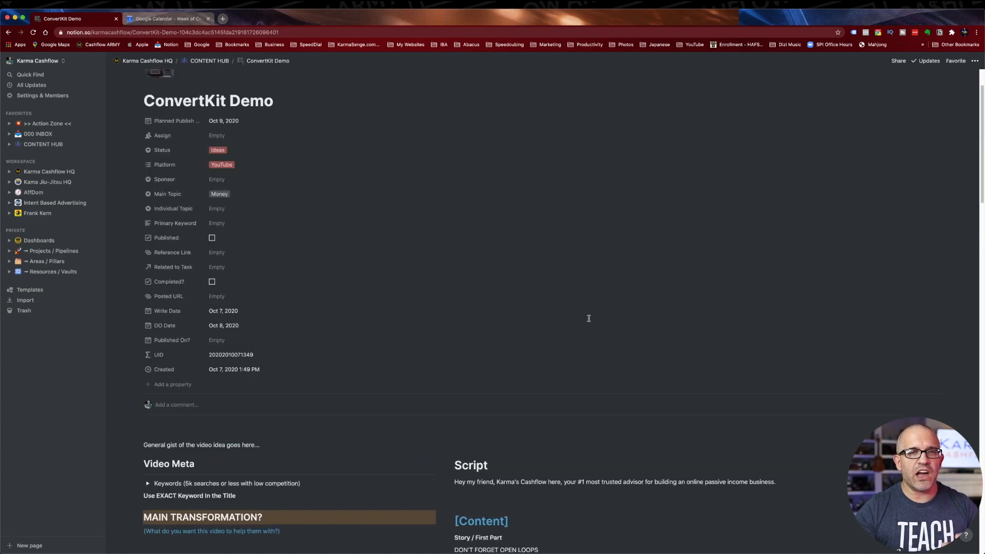
Review the Script column's open-loops reminder, mid-video CTA line and closing CTA list.
{"action": "scroll", "coordinate": [589, 318], "scroll_direction": "down", "scroll_amount": 8}
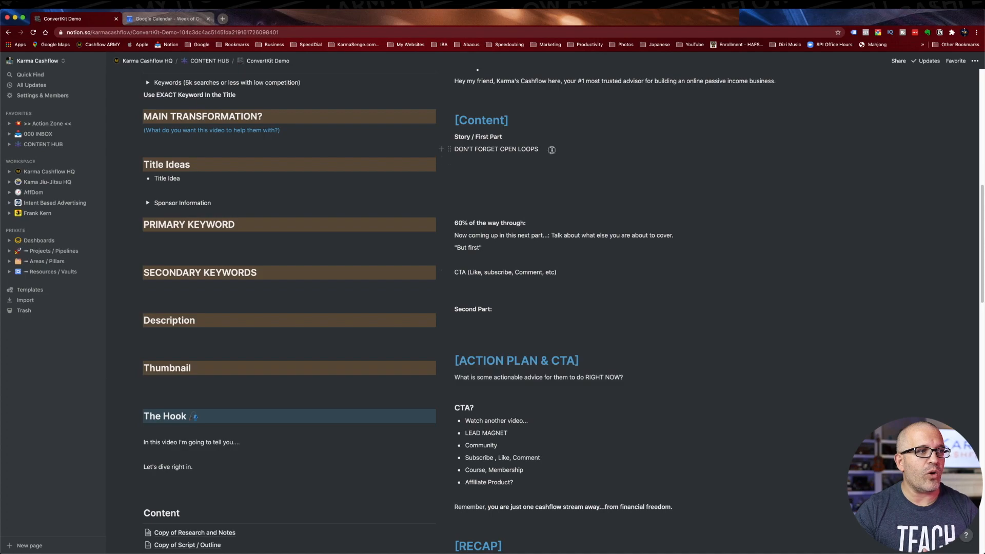
{"action": "triple_click", "coordinate": [510, 275]}
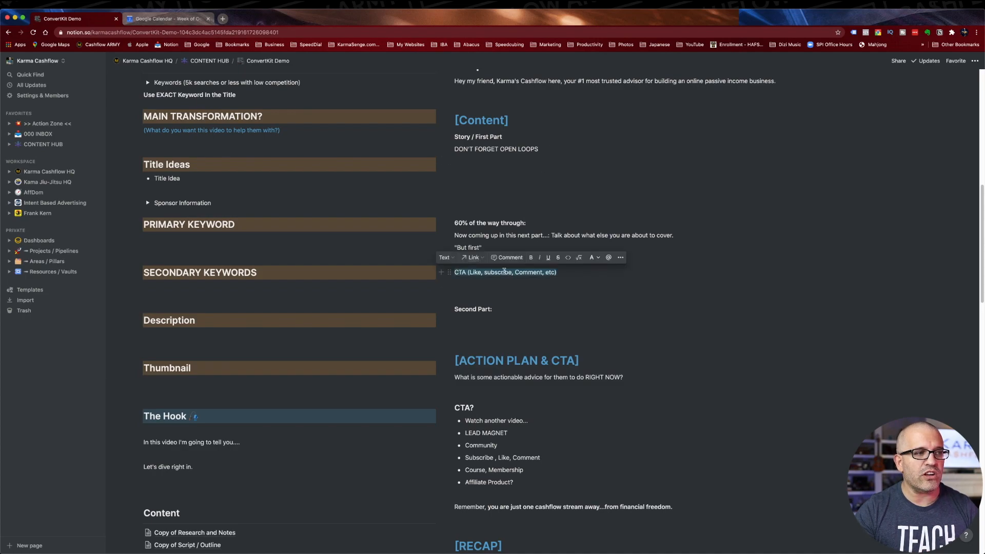
{"action": "left_click", "coordinate": [491, 410]}
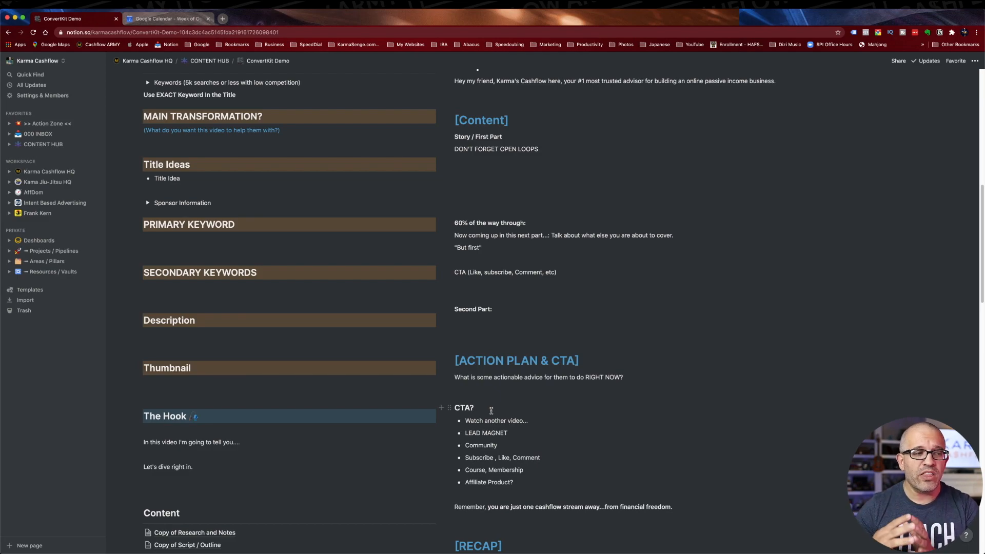
Leave the ConvertKit Demo entry and open the Karma Cashflow HQ page.
{"action": "scroll", "coordinate": [487, 390], "scroll_direction": "up", "scroll_amount": 10}
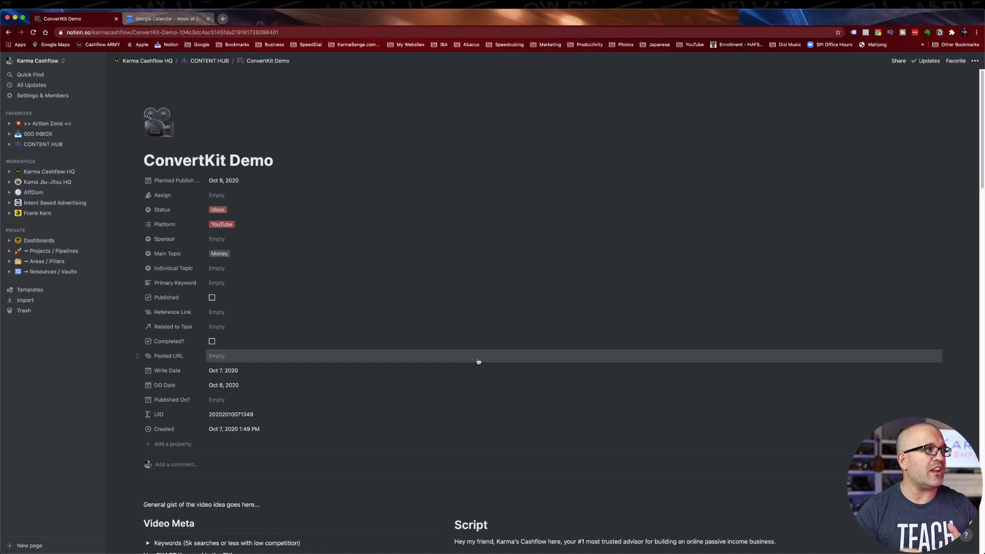
{"action": "left_click", "coordinate": [49, 171]}
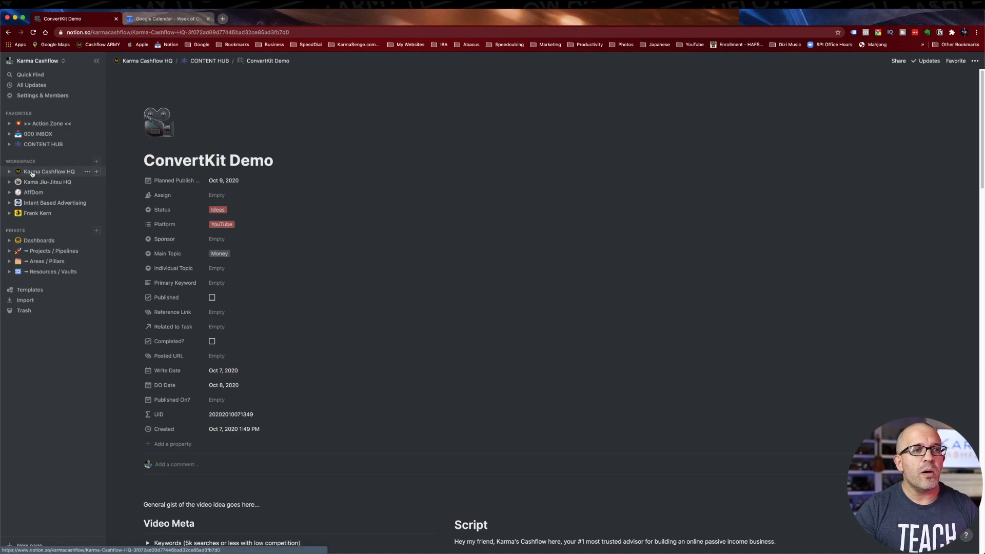